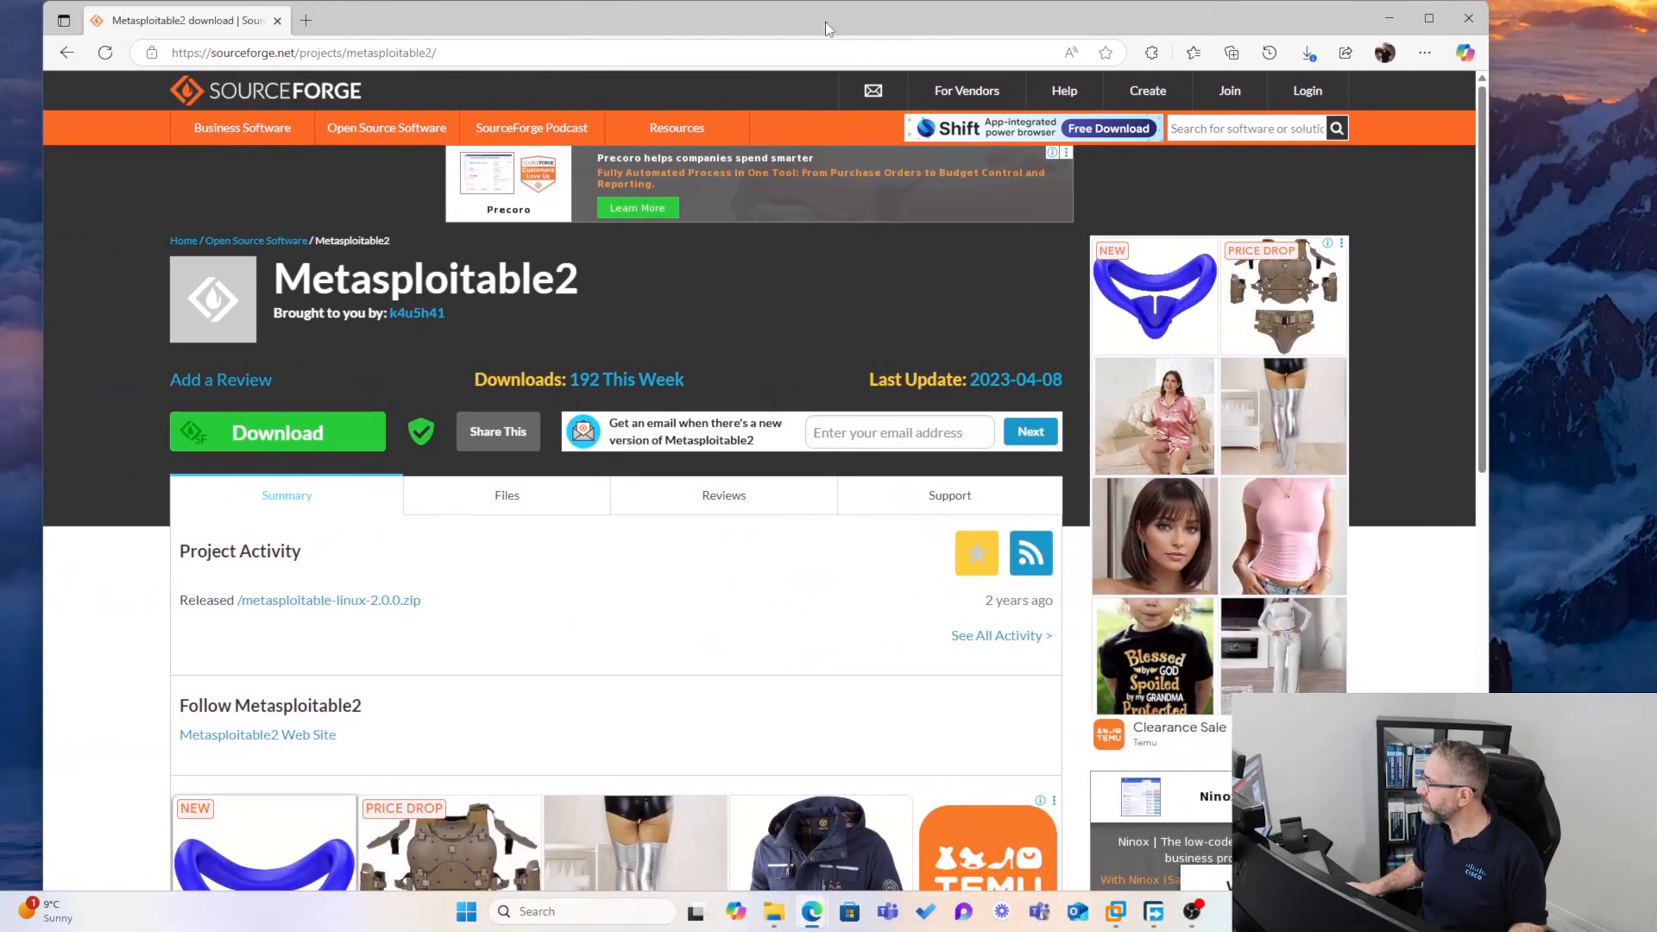
Download Metasploitable2 from its SourceForge project page in a maximized browser window
double_click(825, 28)
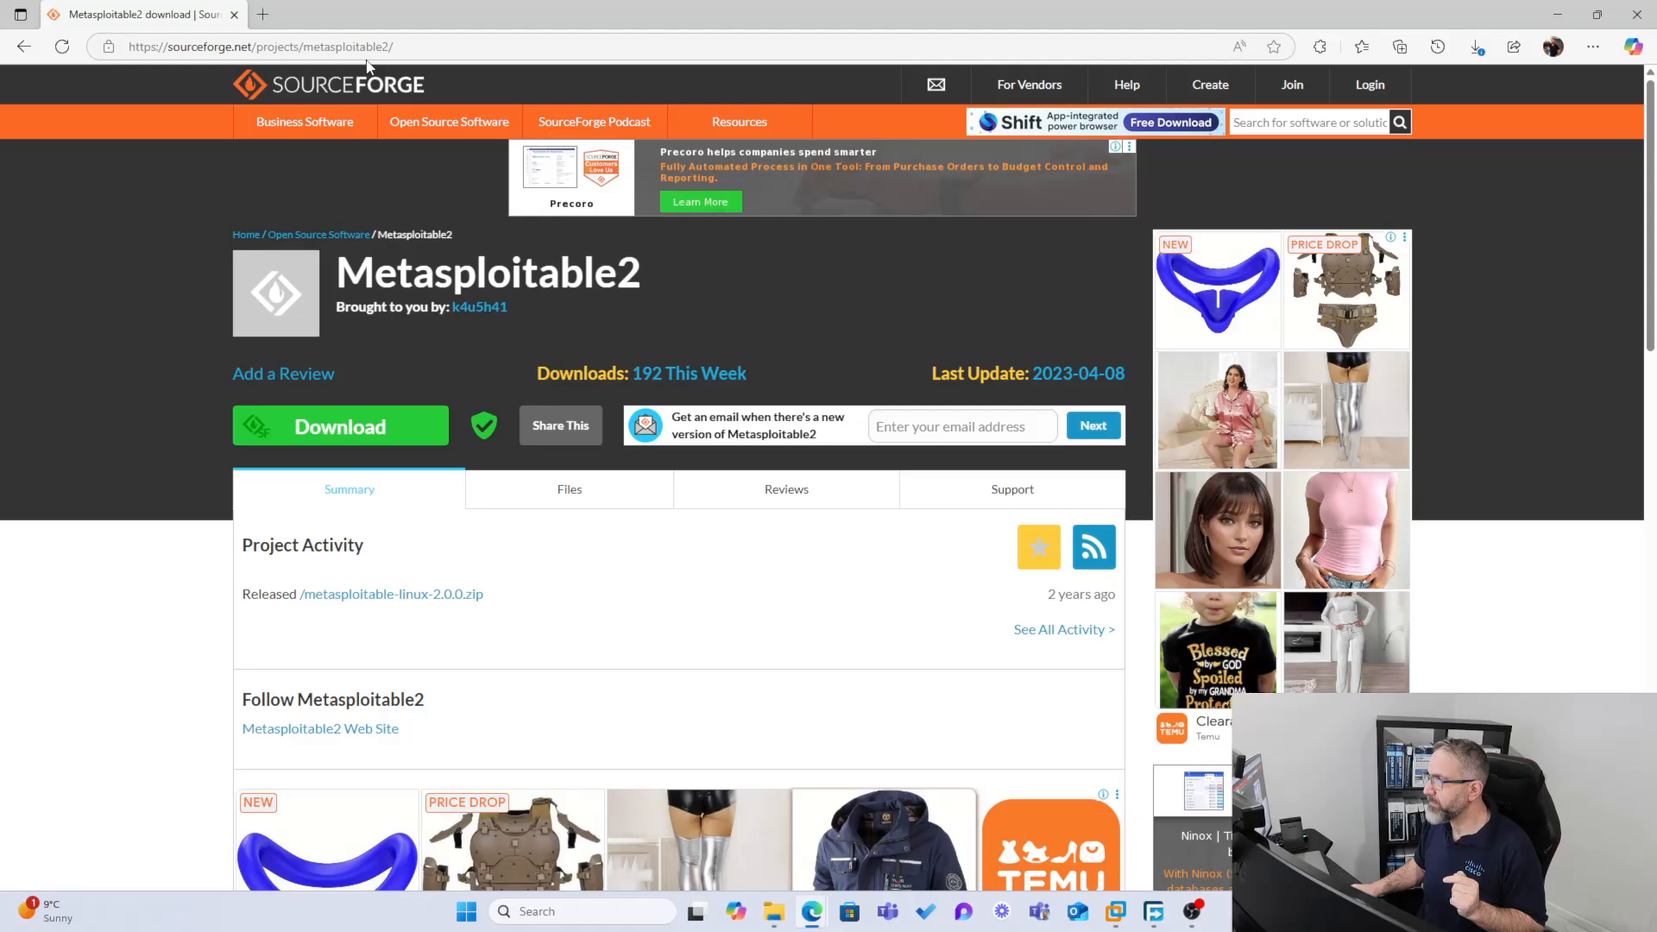
left_click(315, 438)
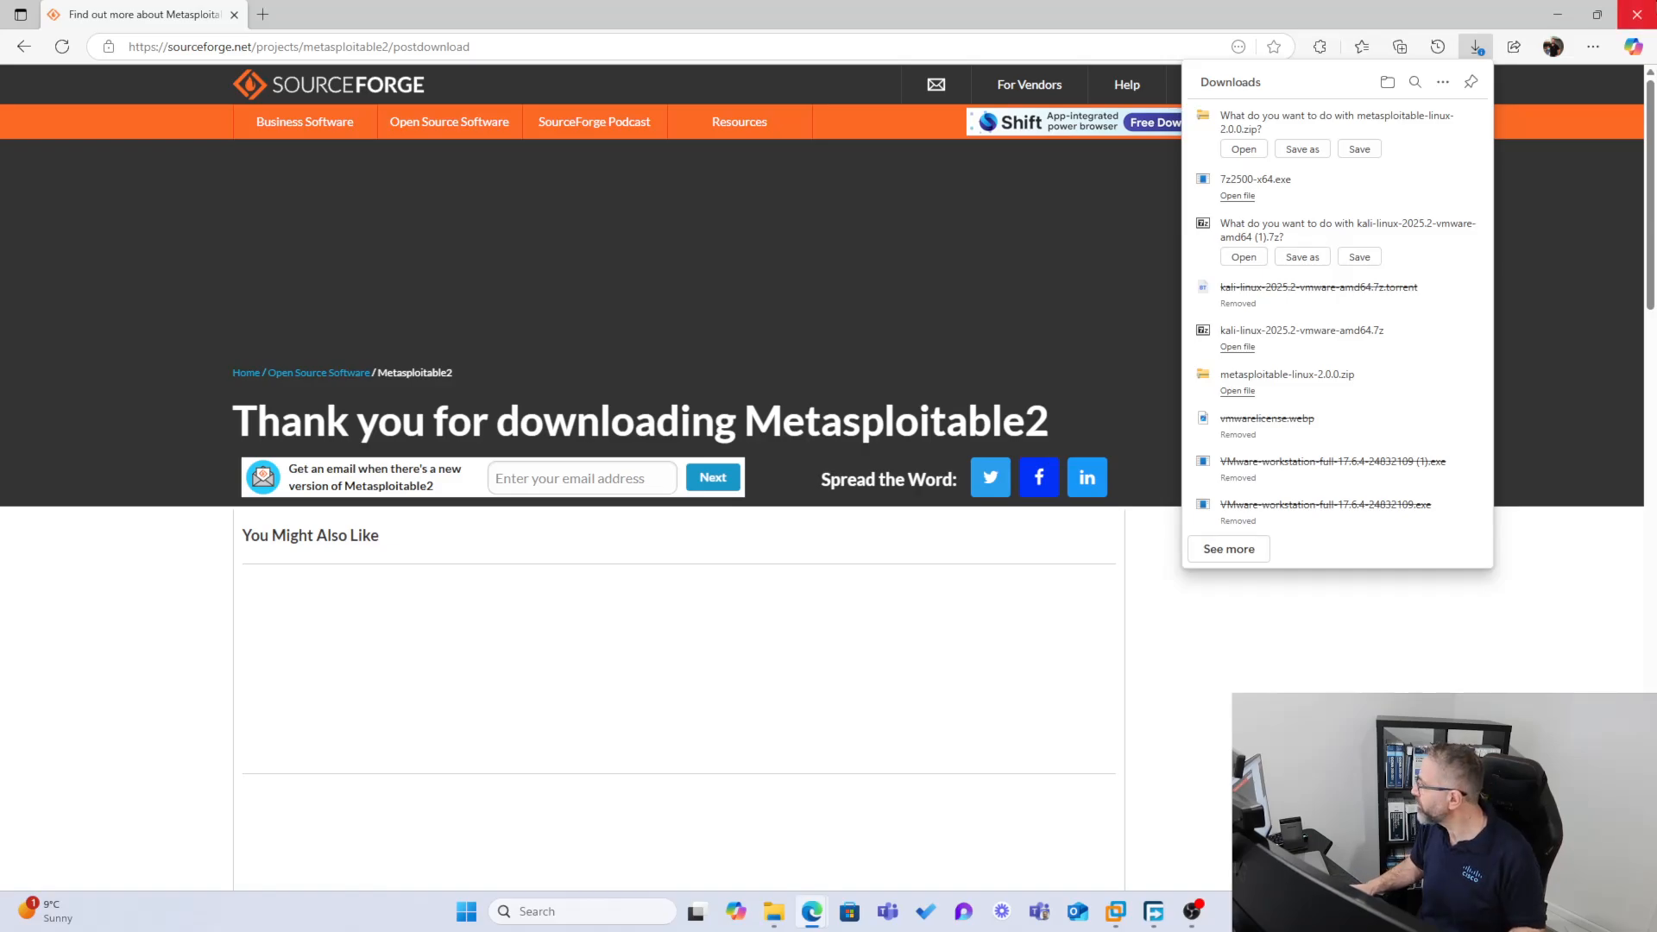
Bring up File Explorer, maximize it, and go up to the Downloads > VMMachines folder
left_click_drag(1115, 11, 0, 91)
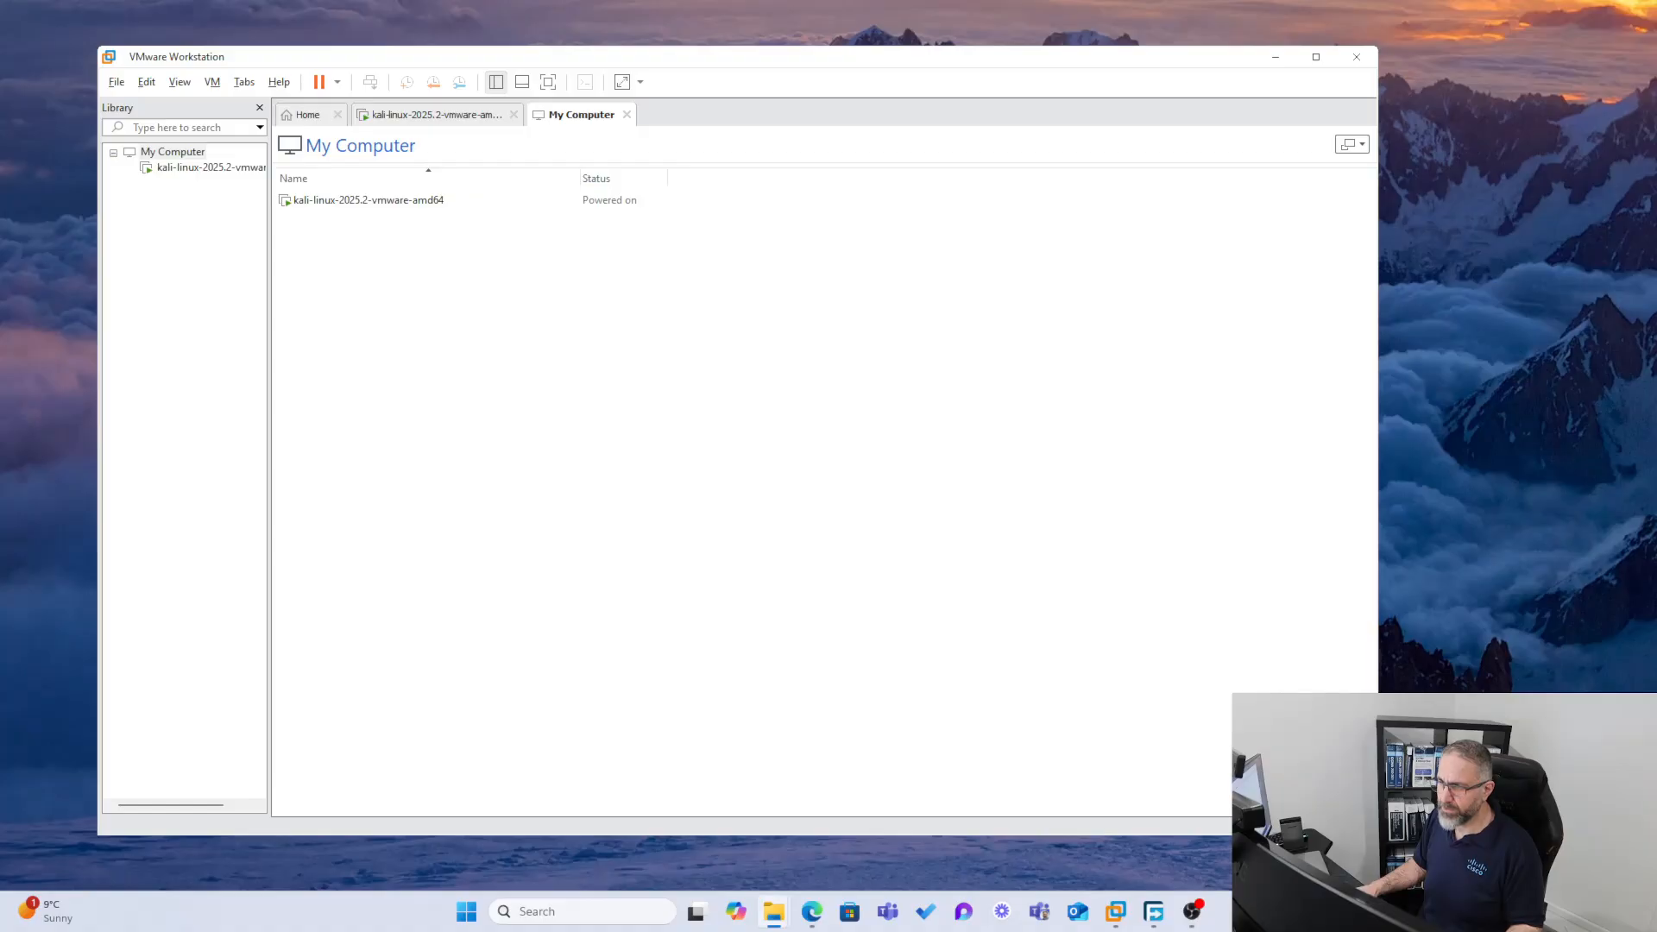
left_click_drag(1656, 604, 752, 81)
double_click(753, 81)
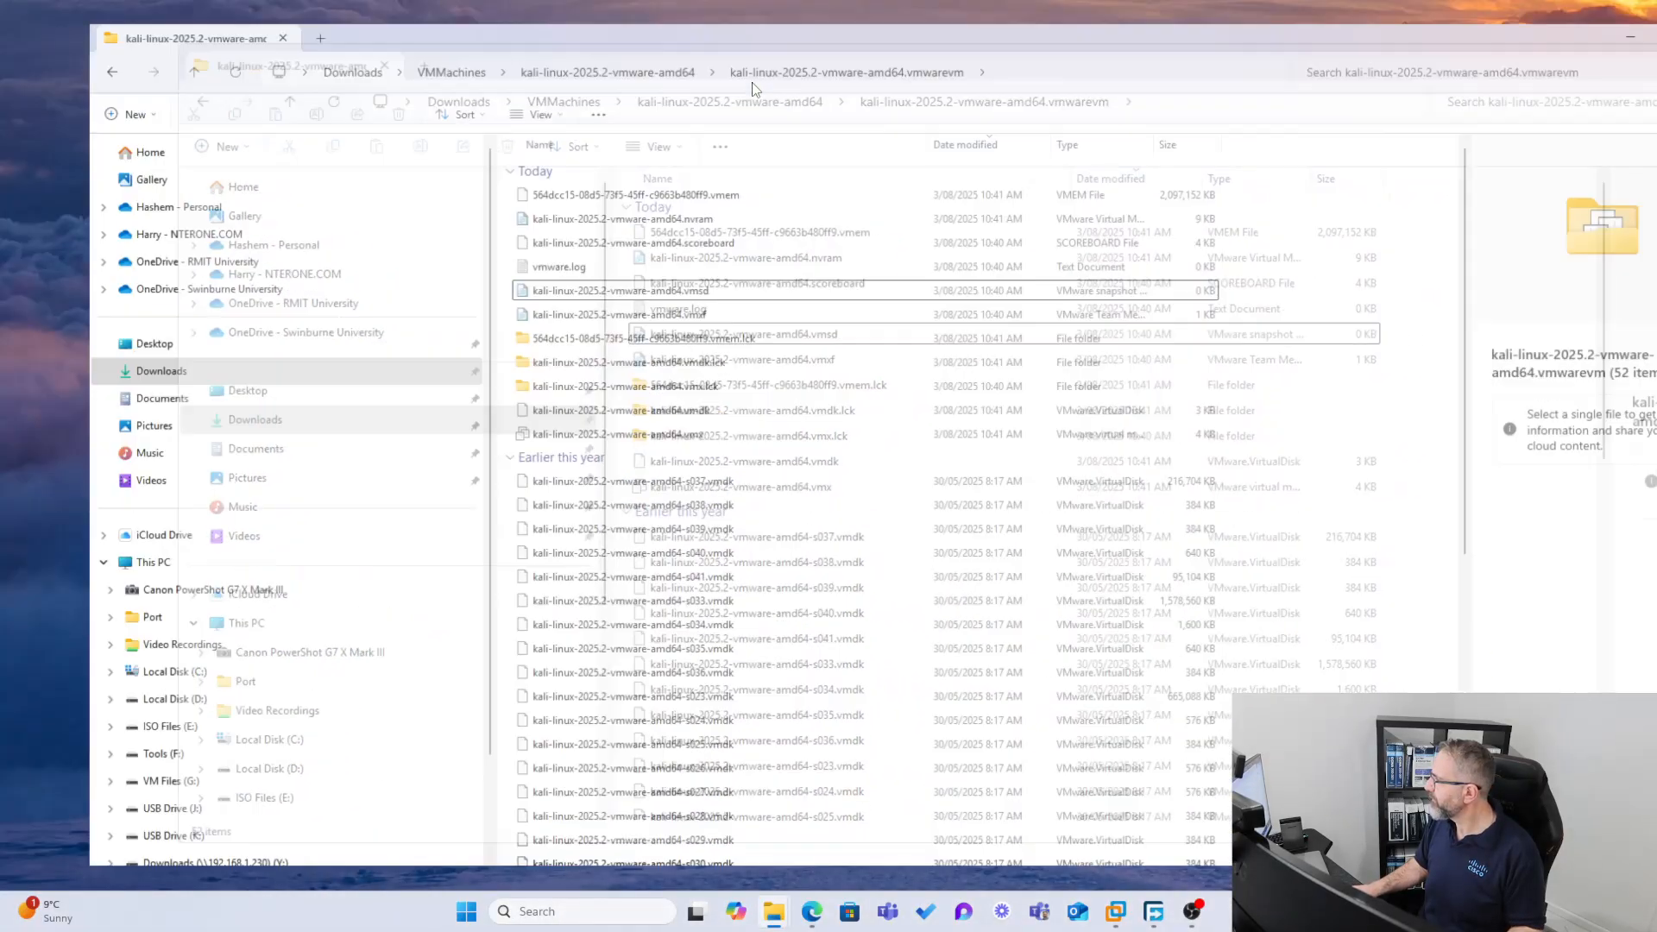
left_click(107, 50)
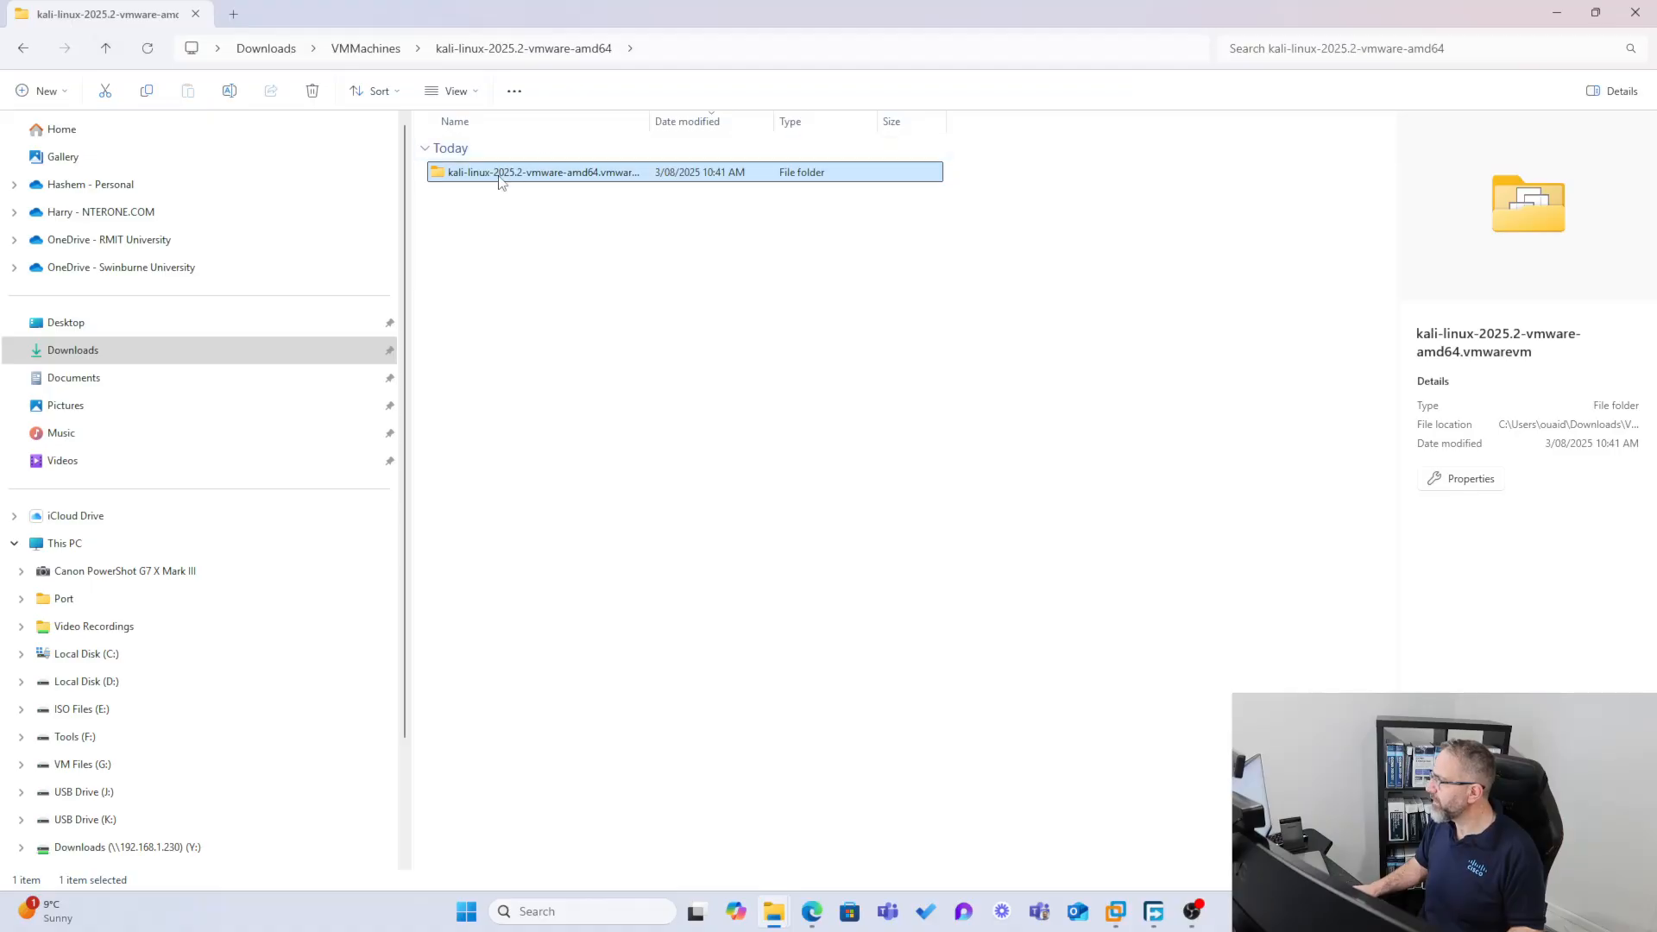
left_click(105, 49)
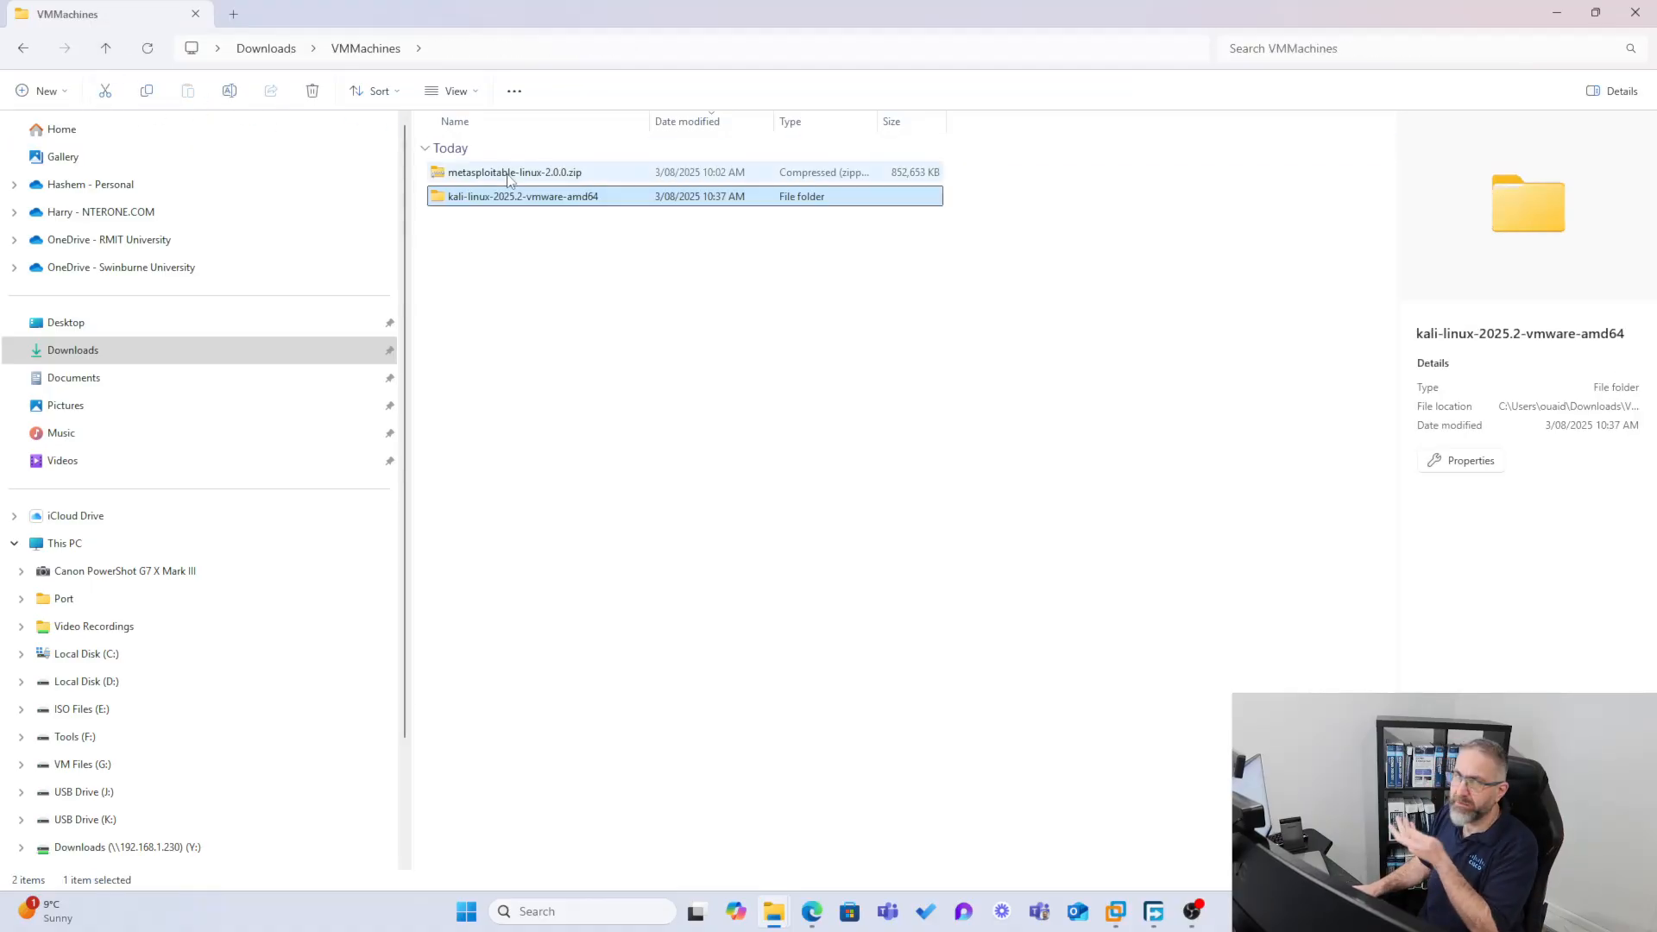
Extract metasploitable-linux-2.0.0.zip into a metasploitable-linux-2.0.0 folder at the default destination
left_click(455, 175)
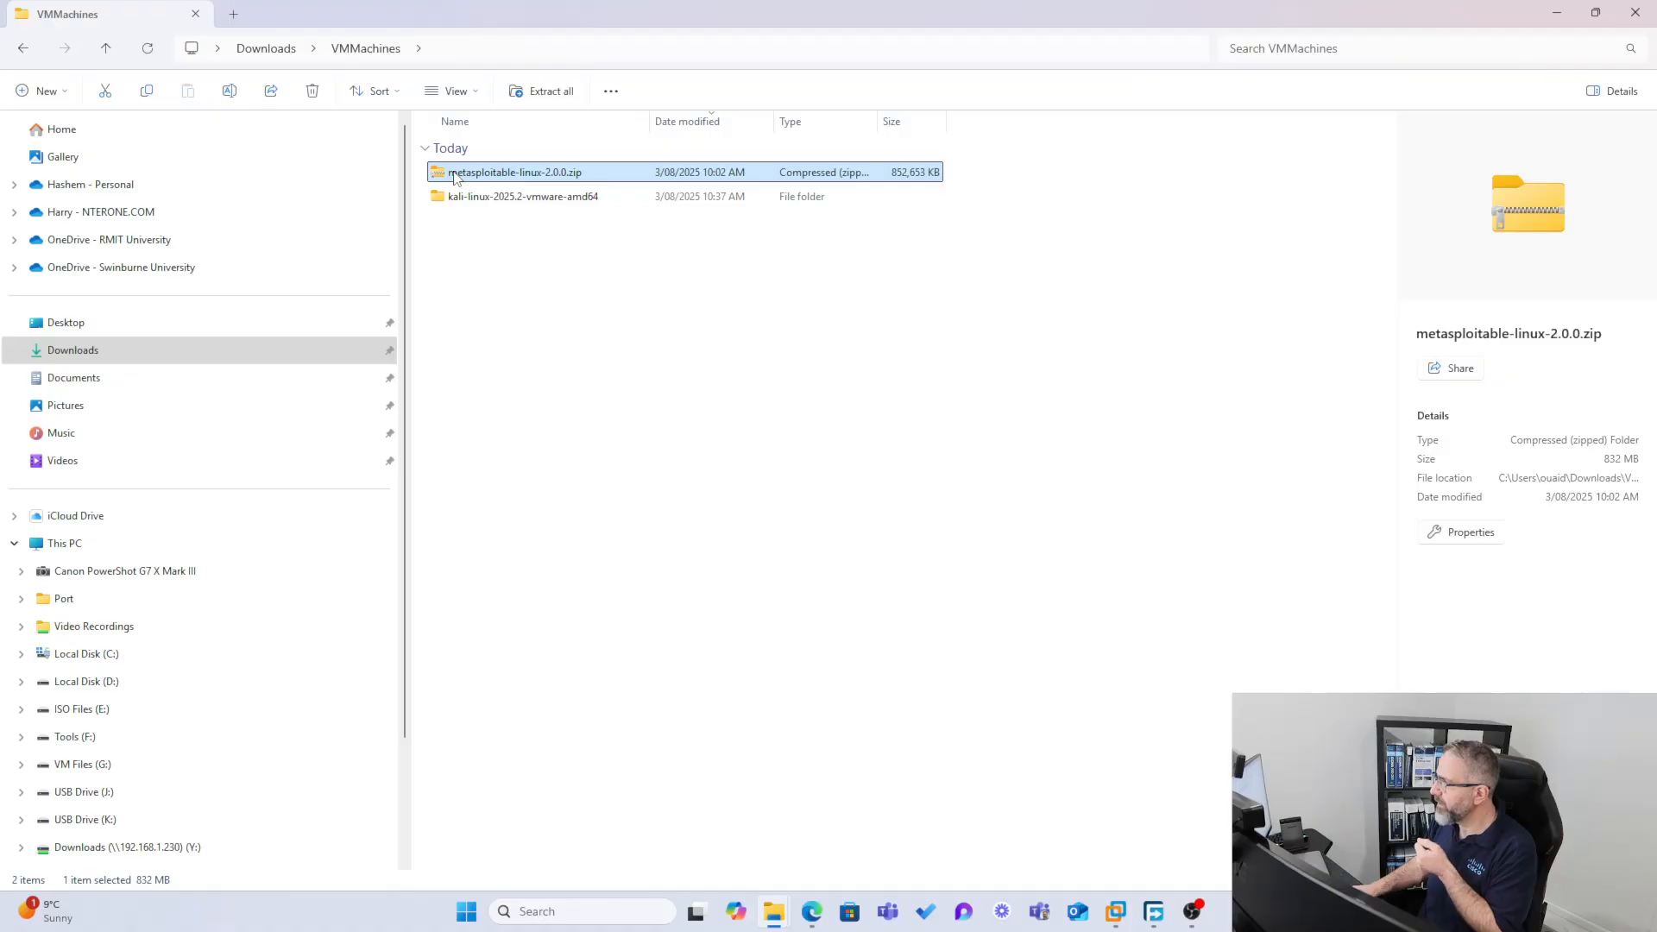
right_click(502, 175)
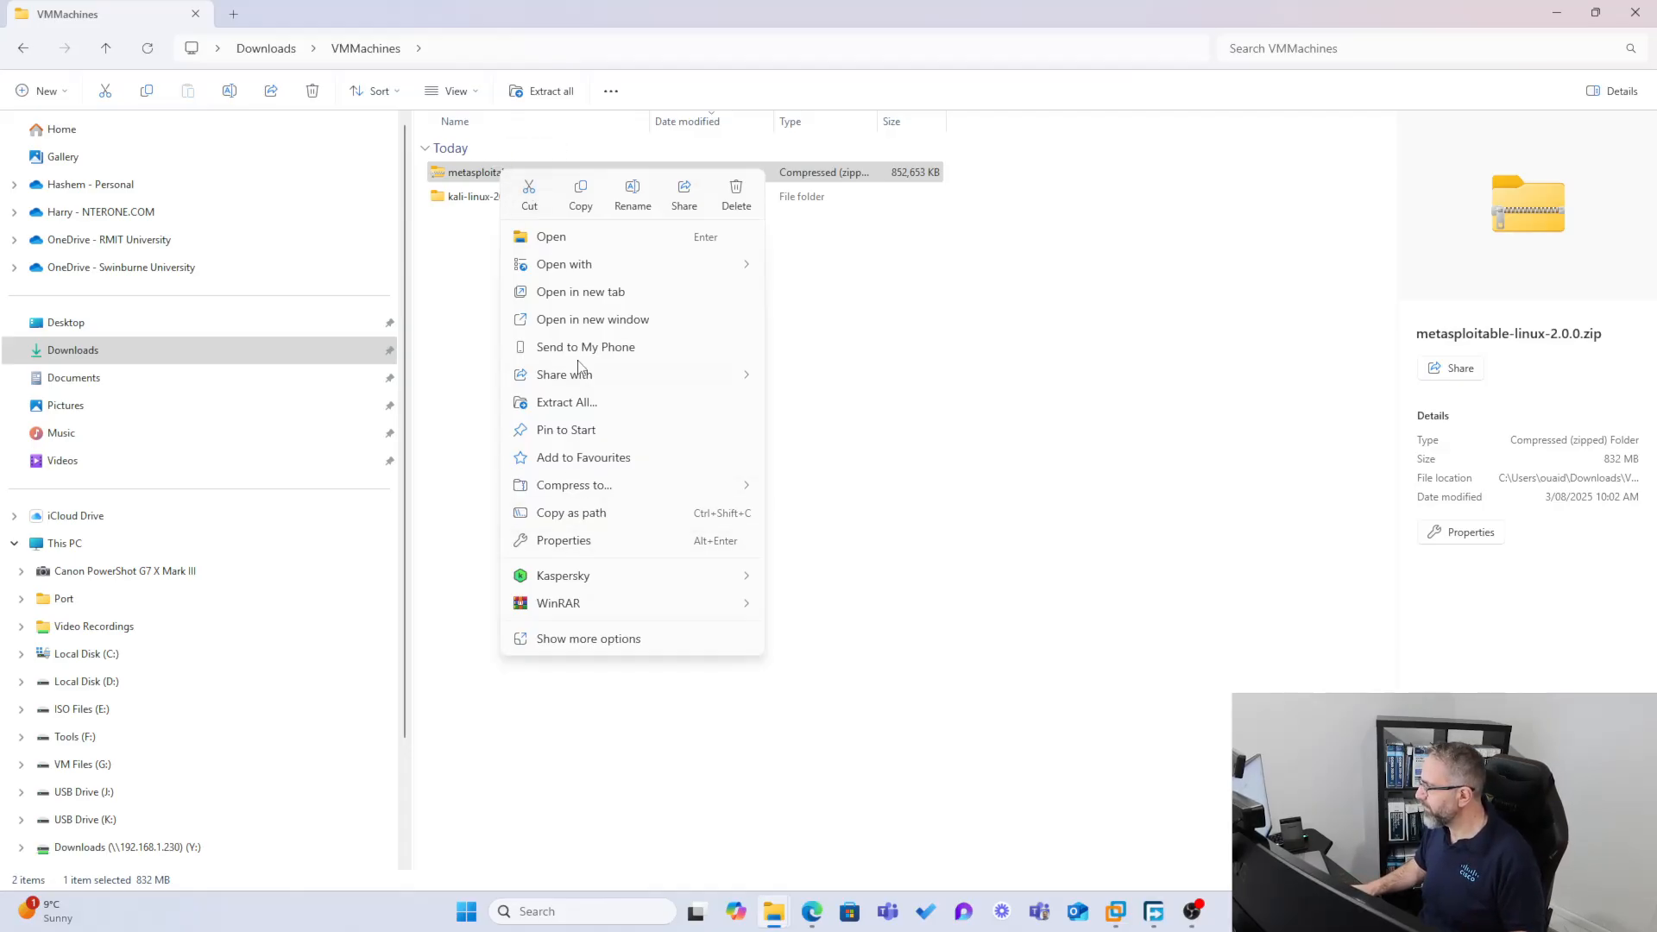
left_click(561, 402)
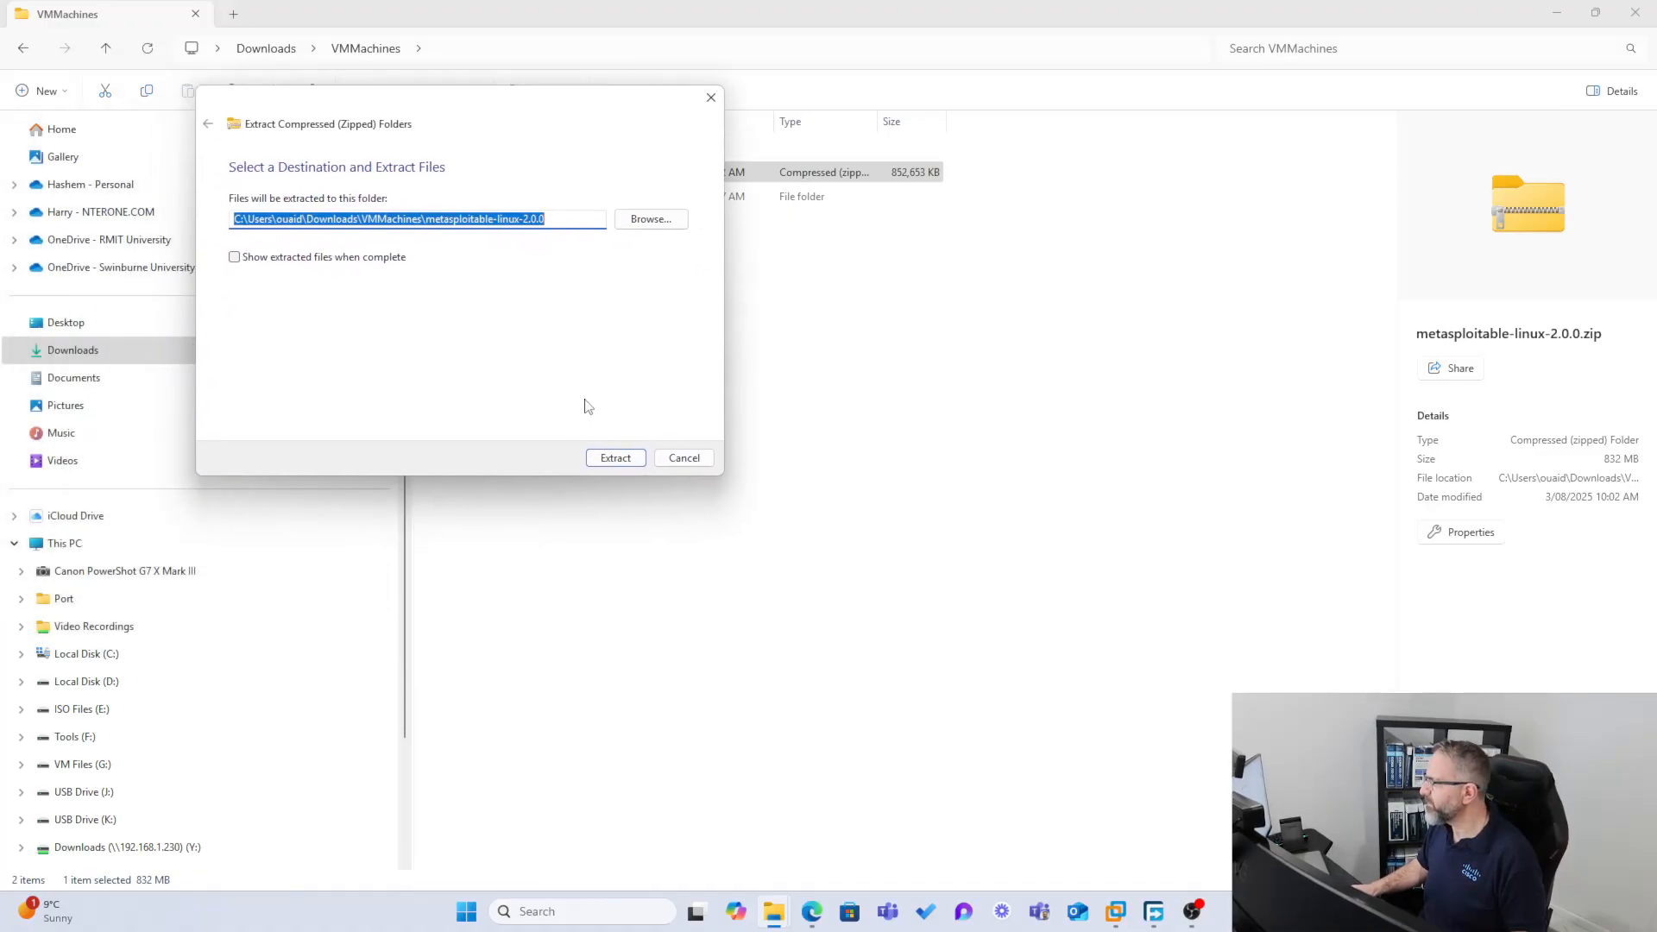
left_click(616, 459)
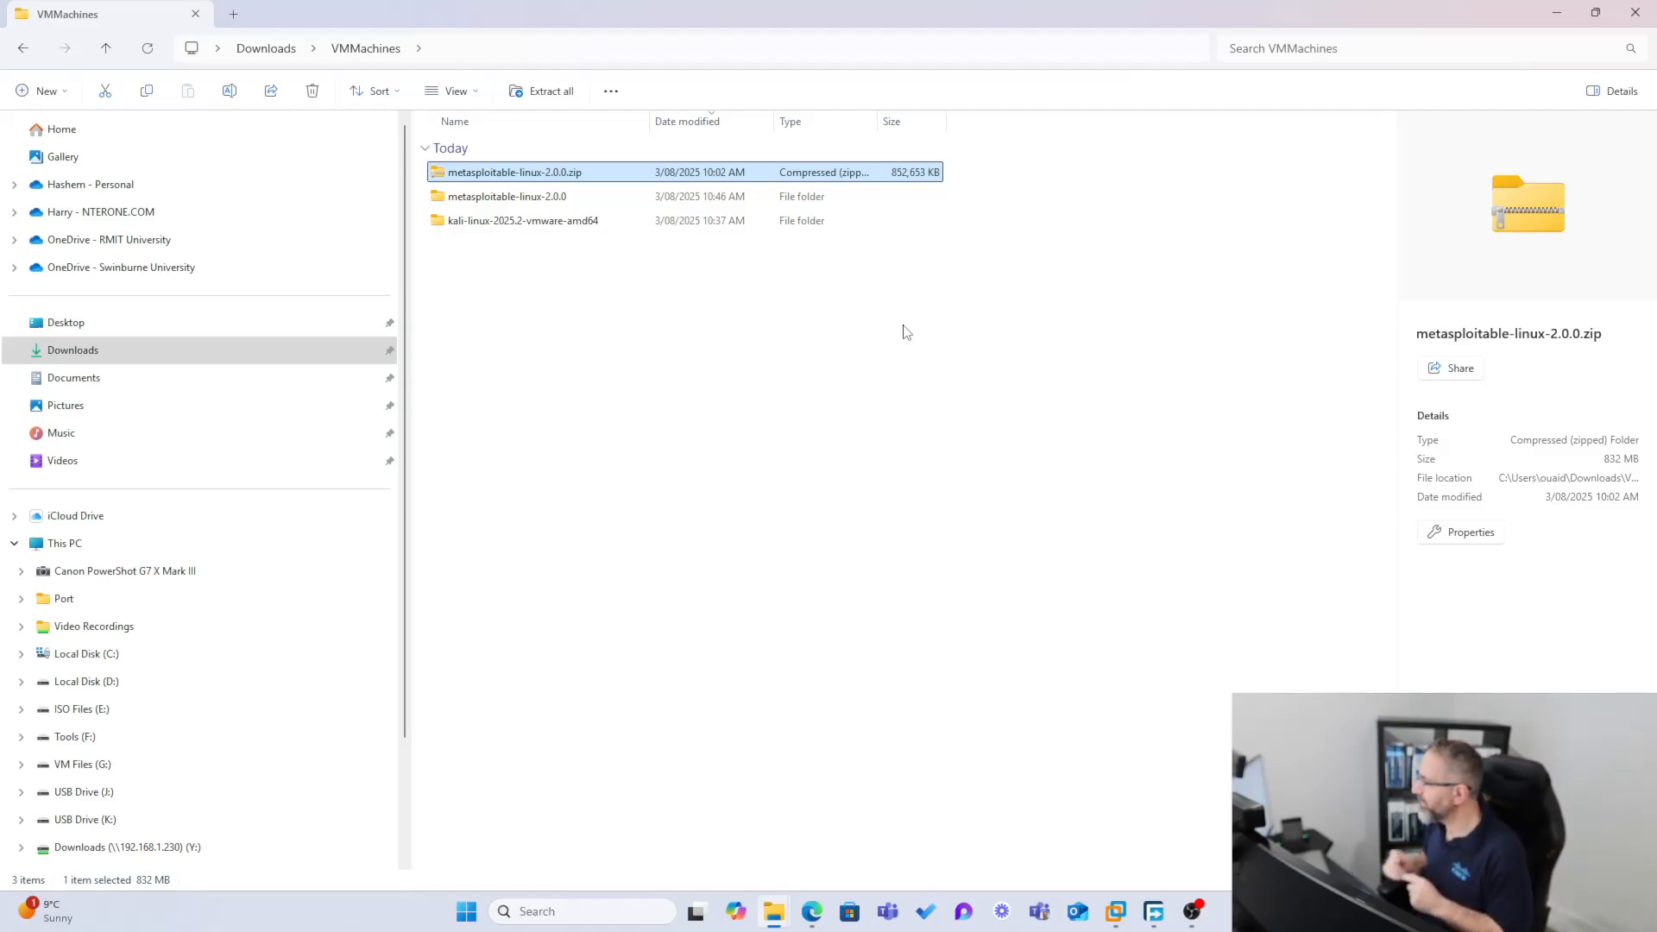
Delete the metasploitable-linux-2.0.0.zip archive
right_click(527, 176)
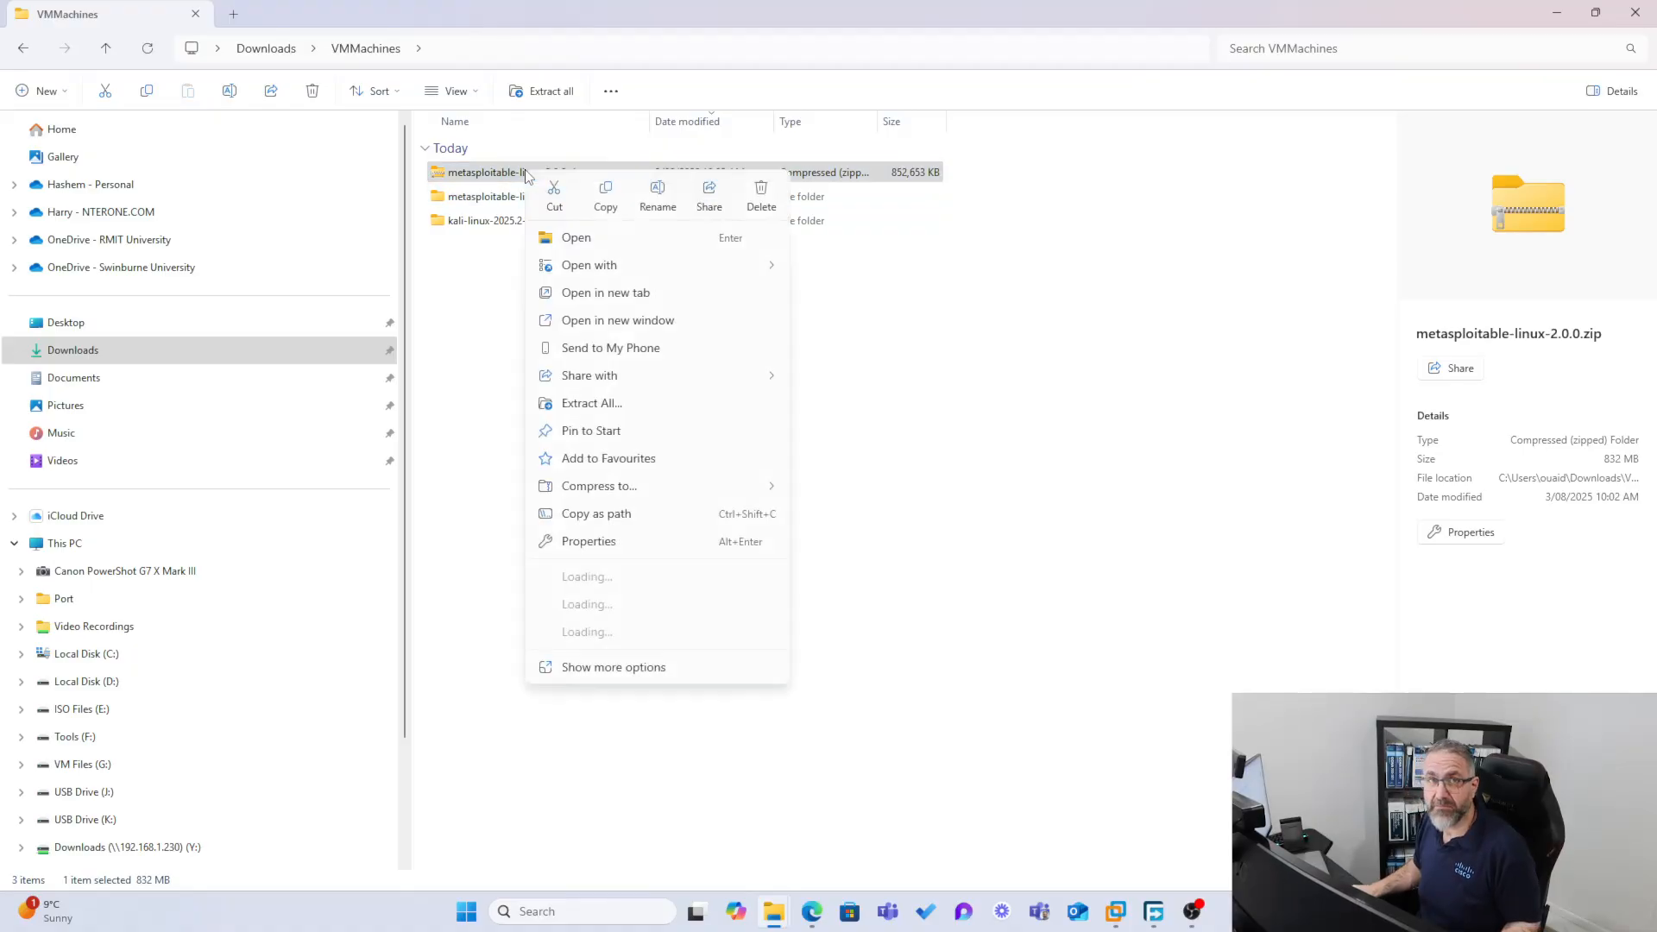
left_click(761, 195)
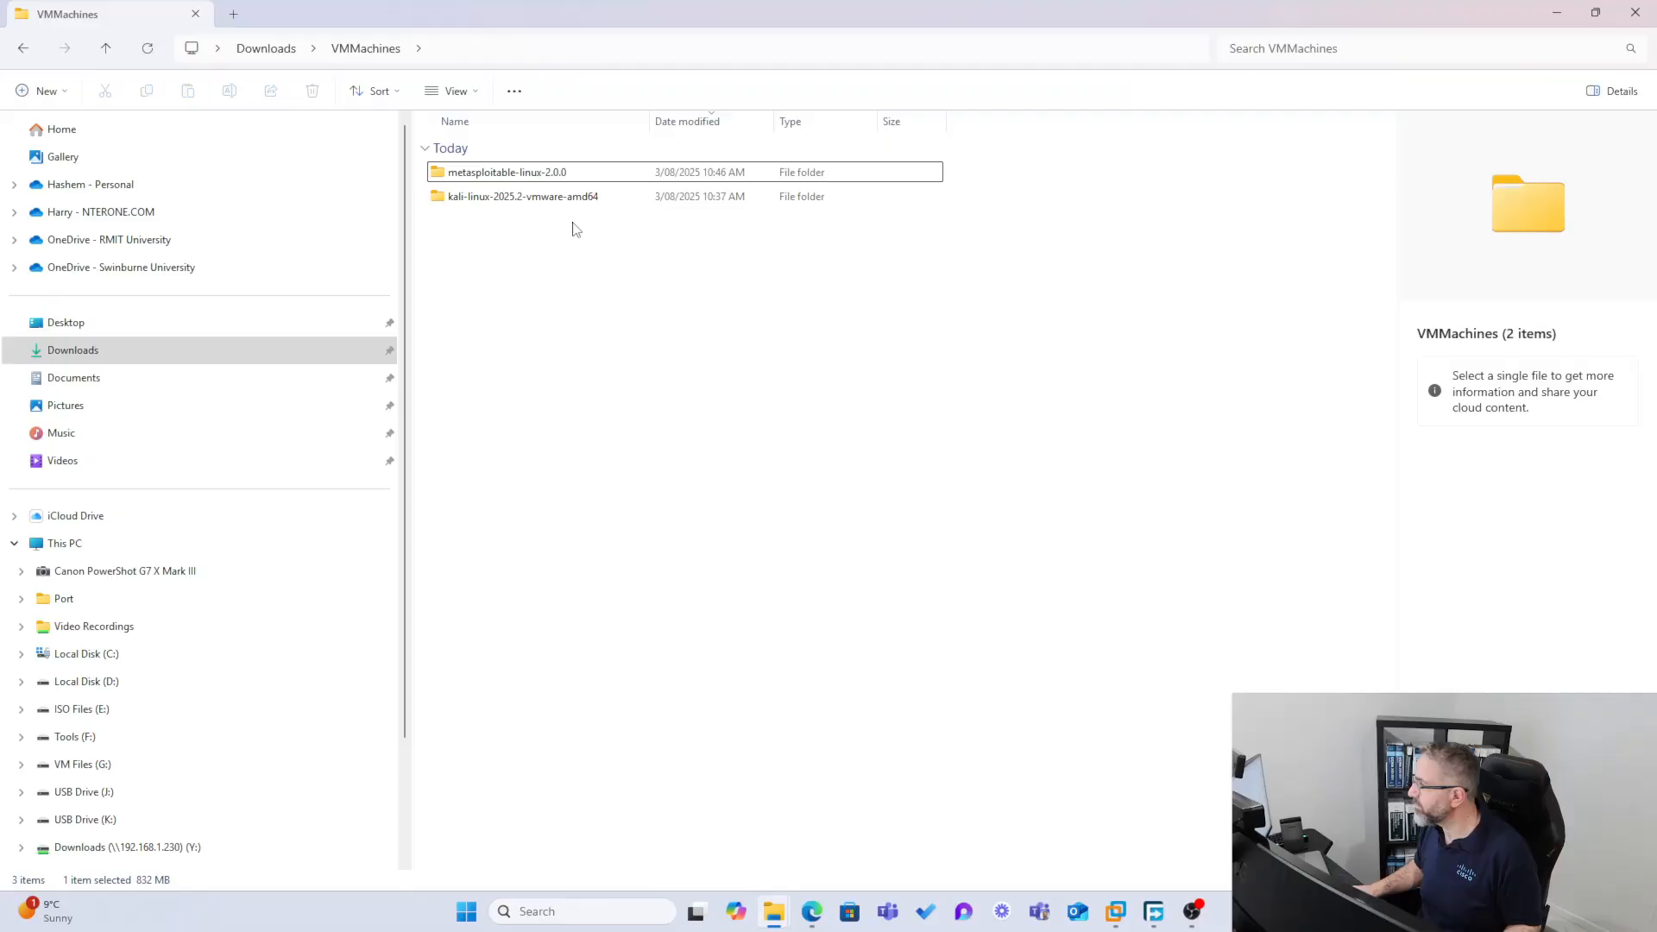
Open the extracted Metasploitable2-Linux folder to view its VM files, then minimize File Explorer
double_click(529, 173)
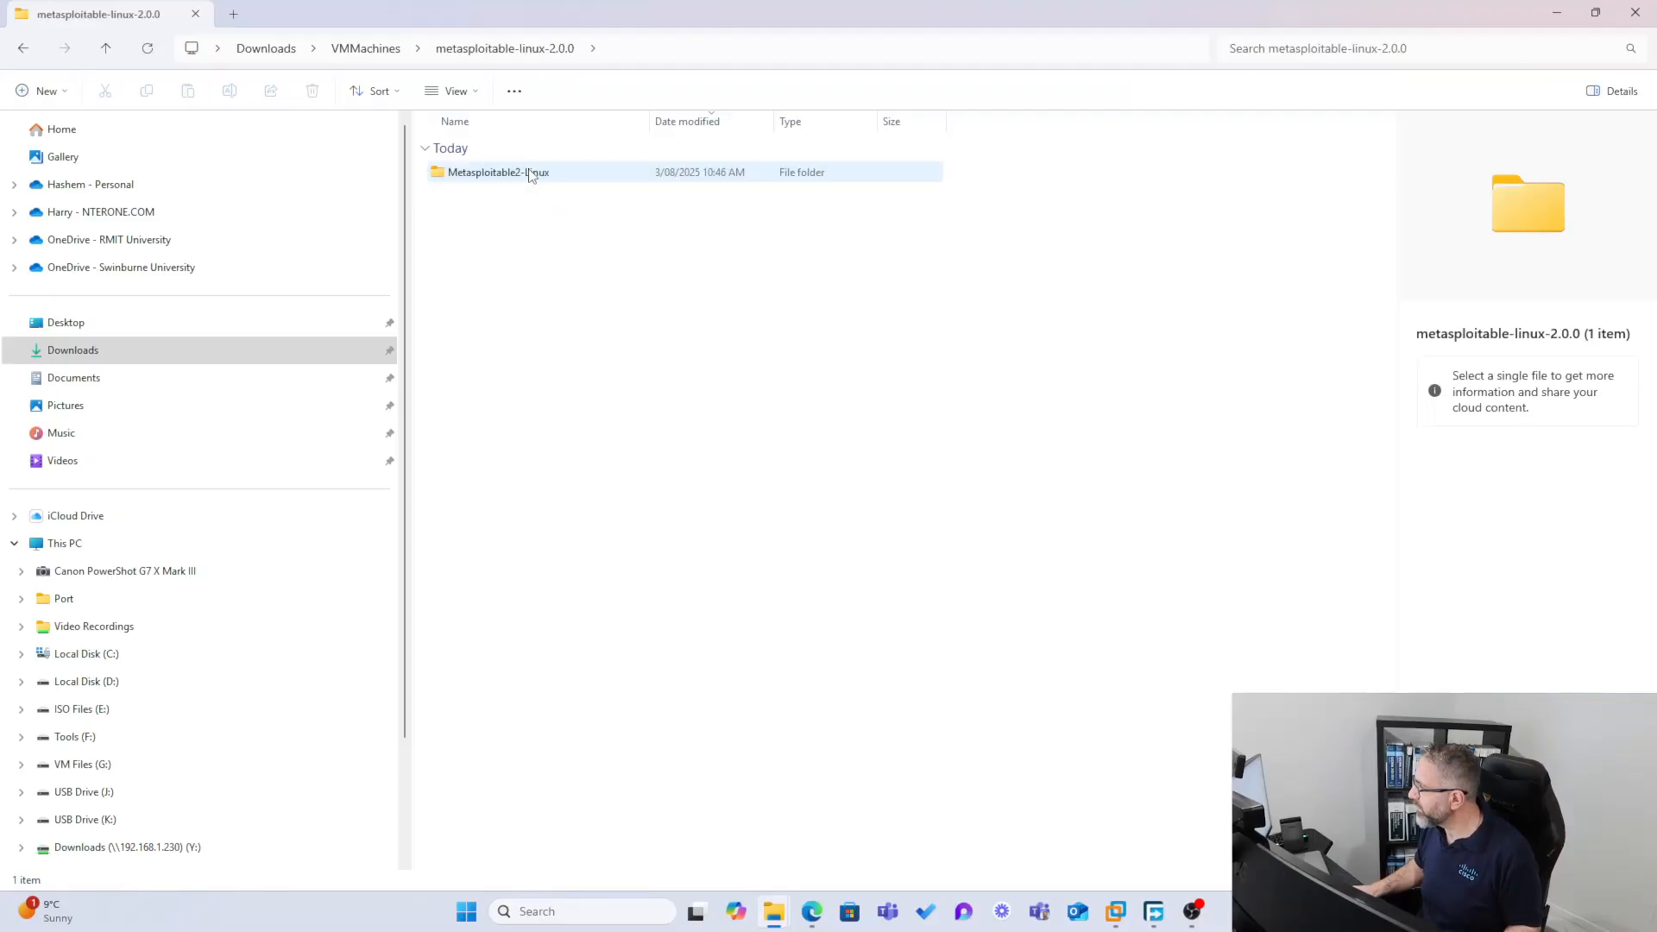
double_click(529, 172)
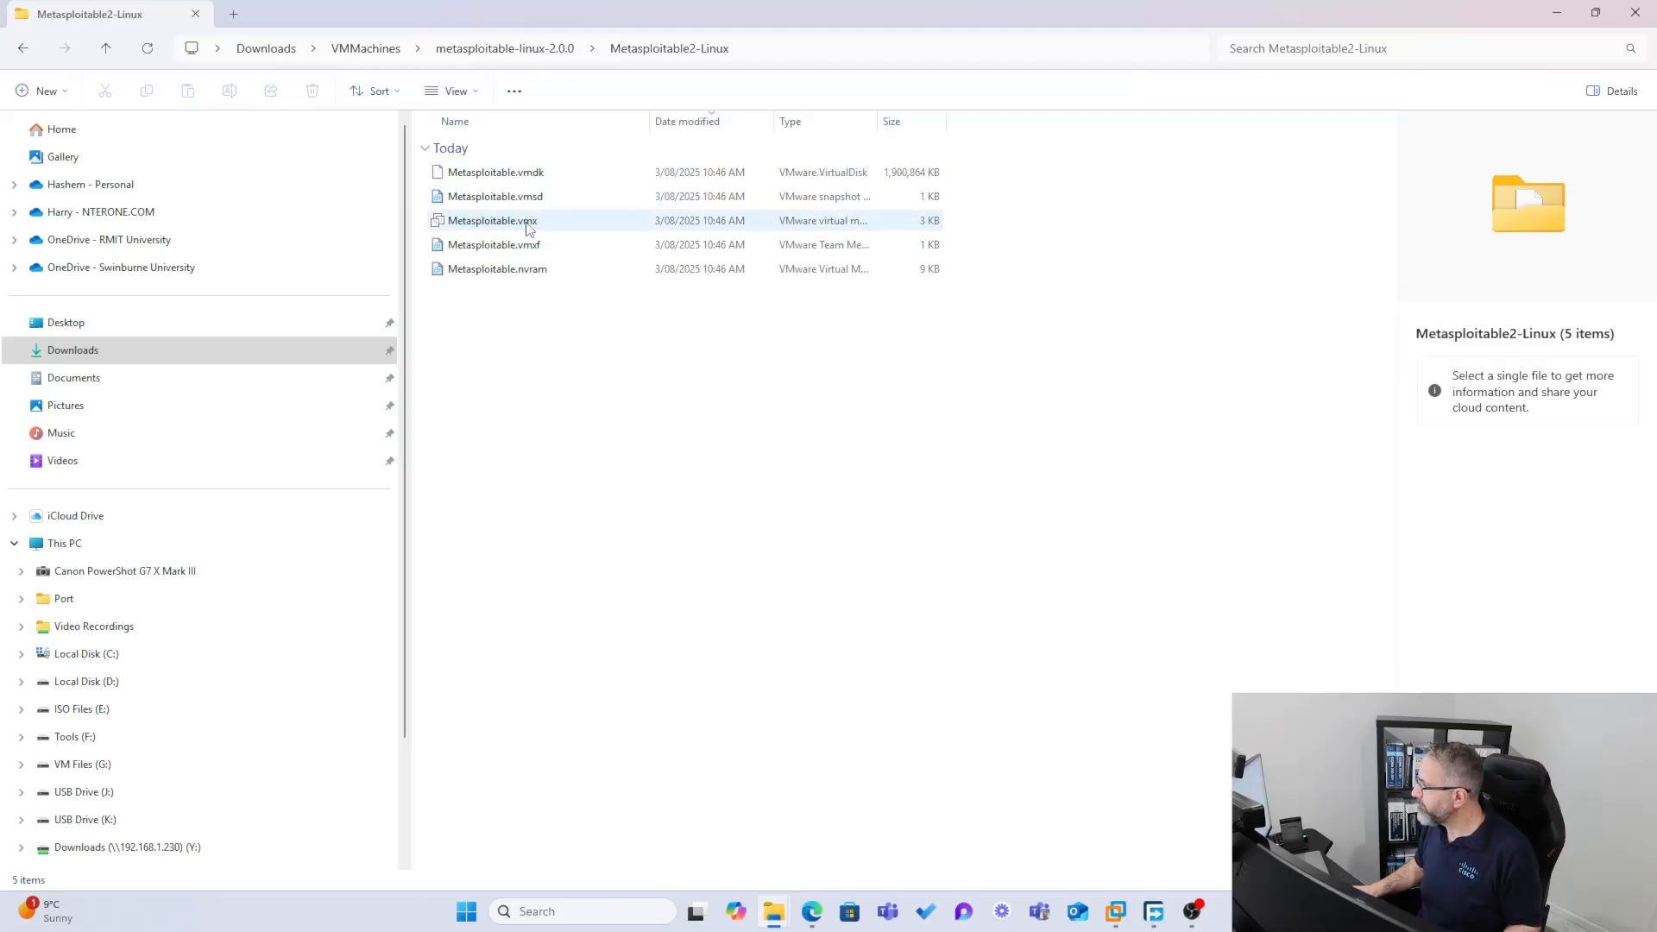
left_click(1558, 18)
Open Metasploitable.vmx from Downloads > VMMachines > metasploitable-linux-2.0.0 > Metasploitable2-Linux as a virtual machine
left_click(157, 216)
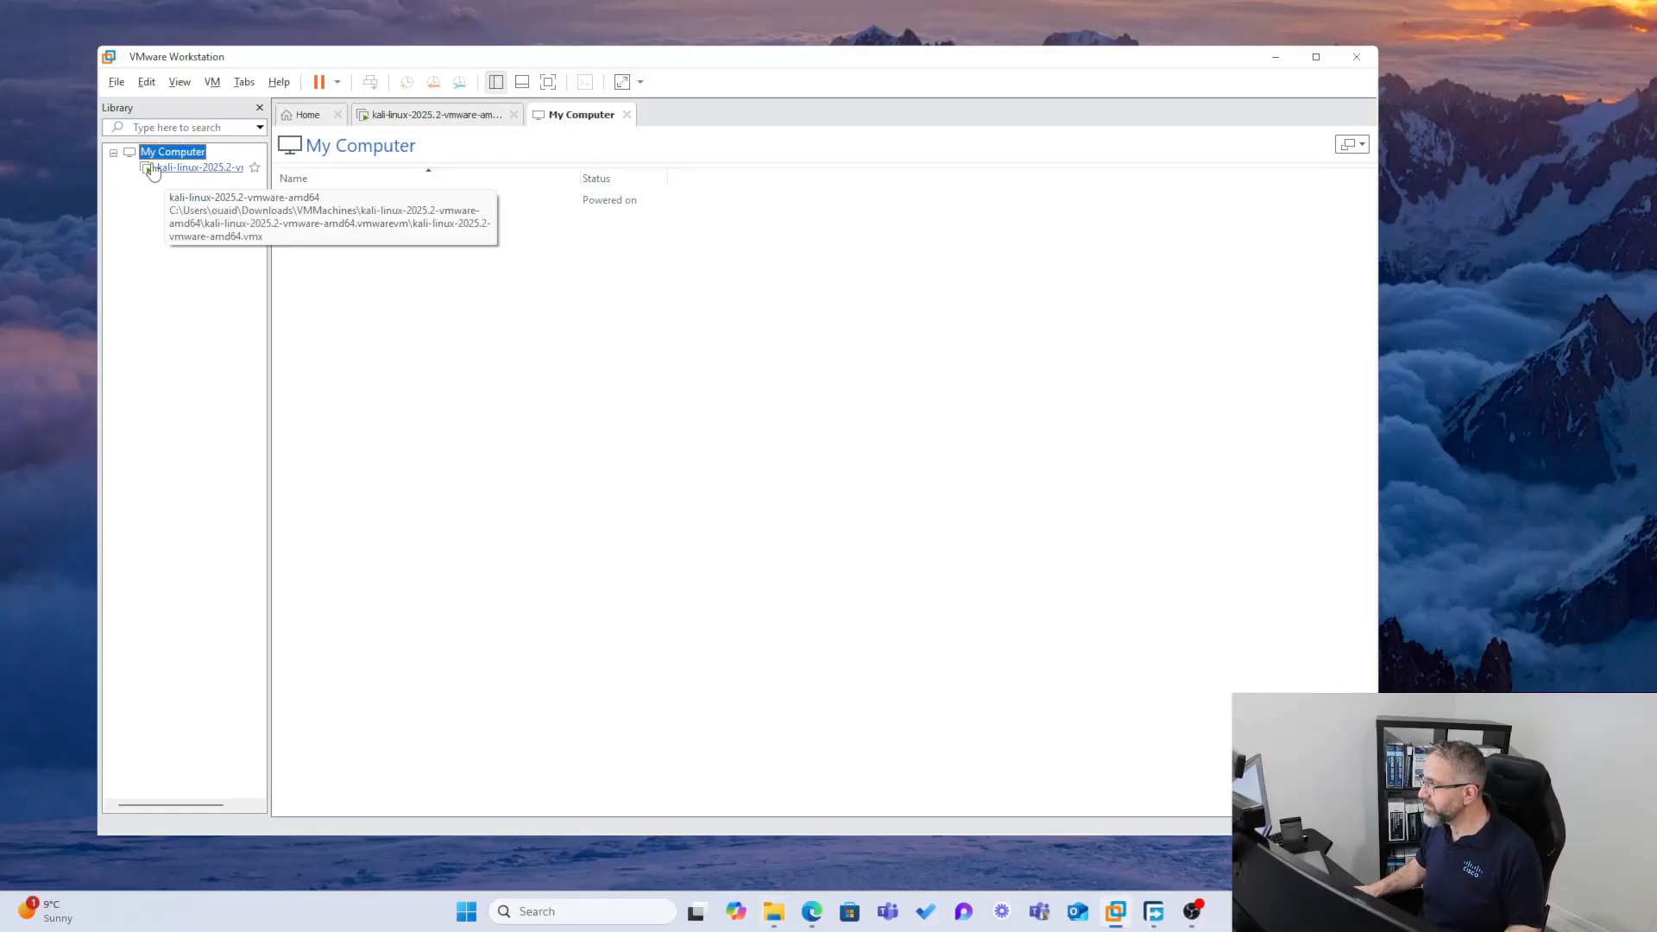
left_click(115, 82)
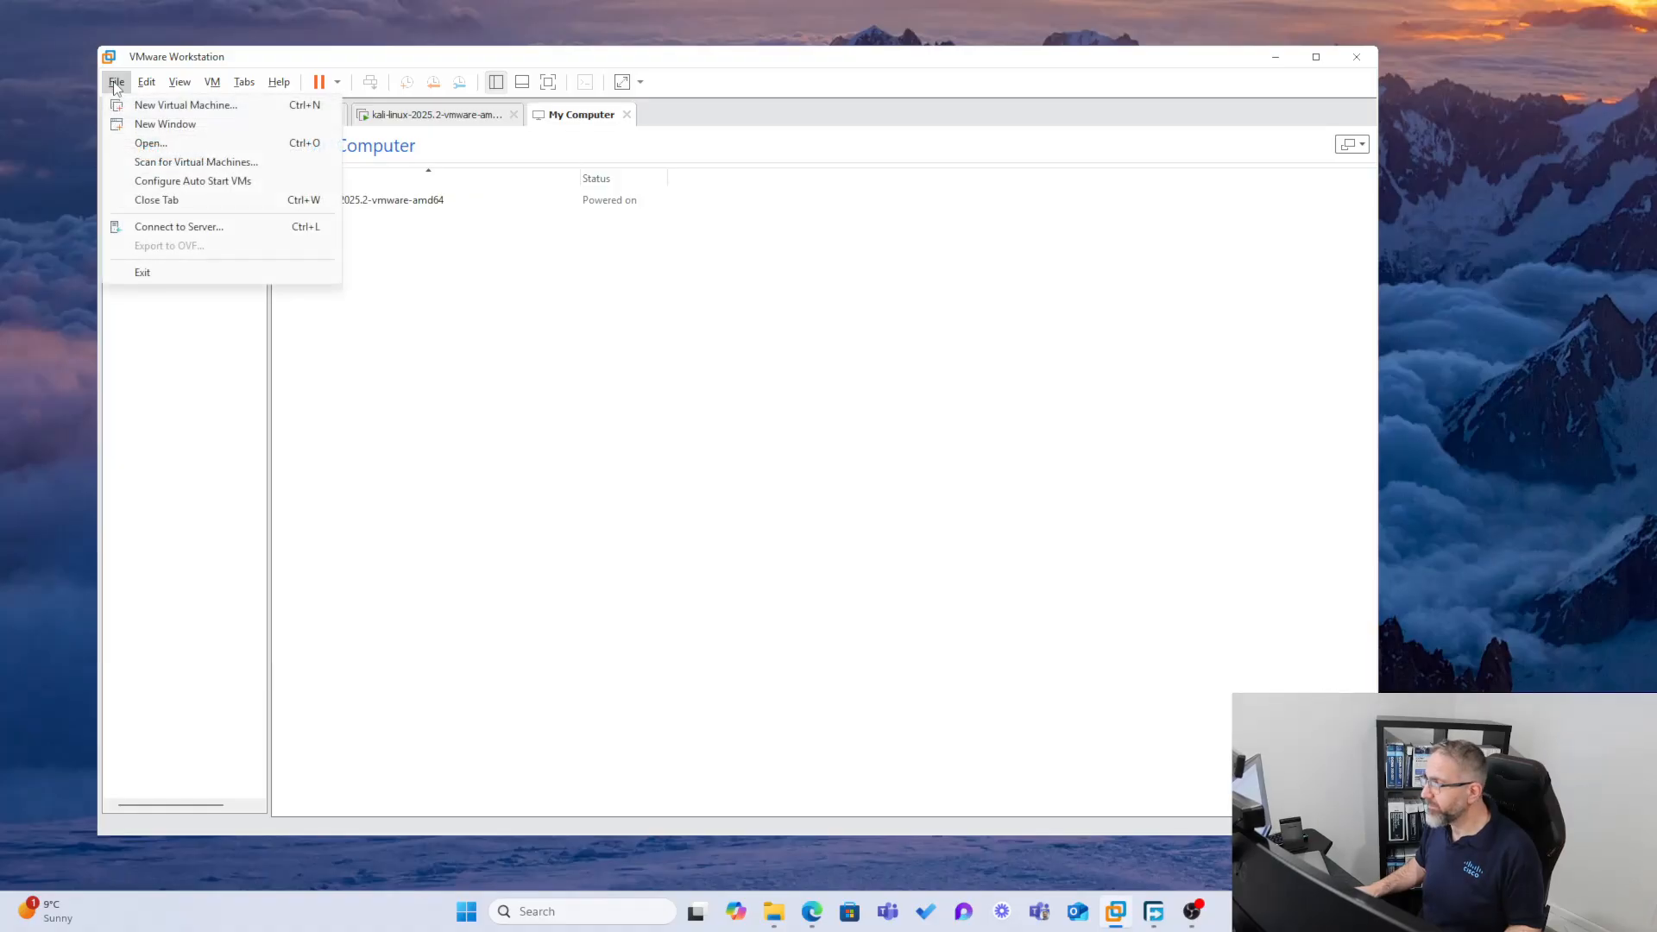
left_click(151, 144)
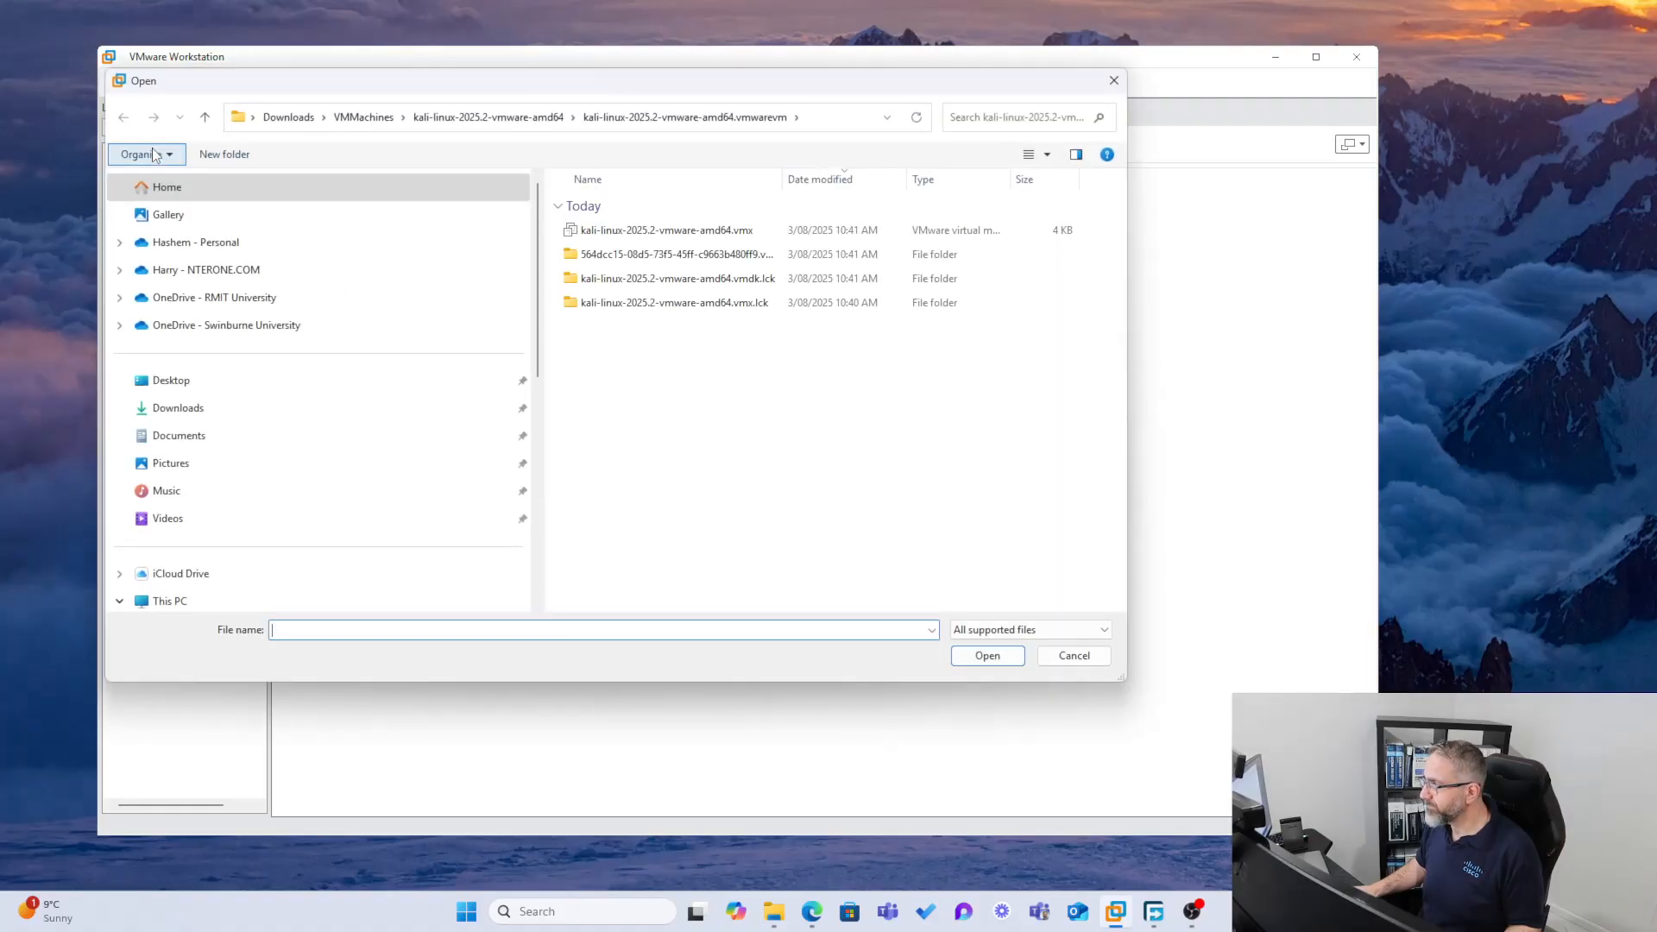
left_click(514, 116)
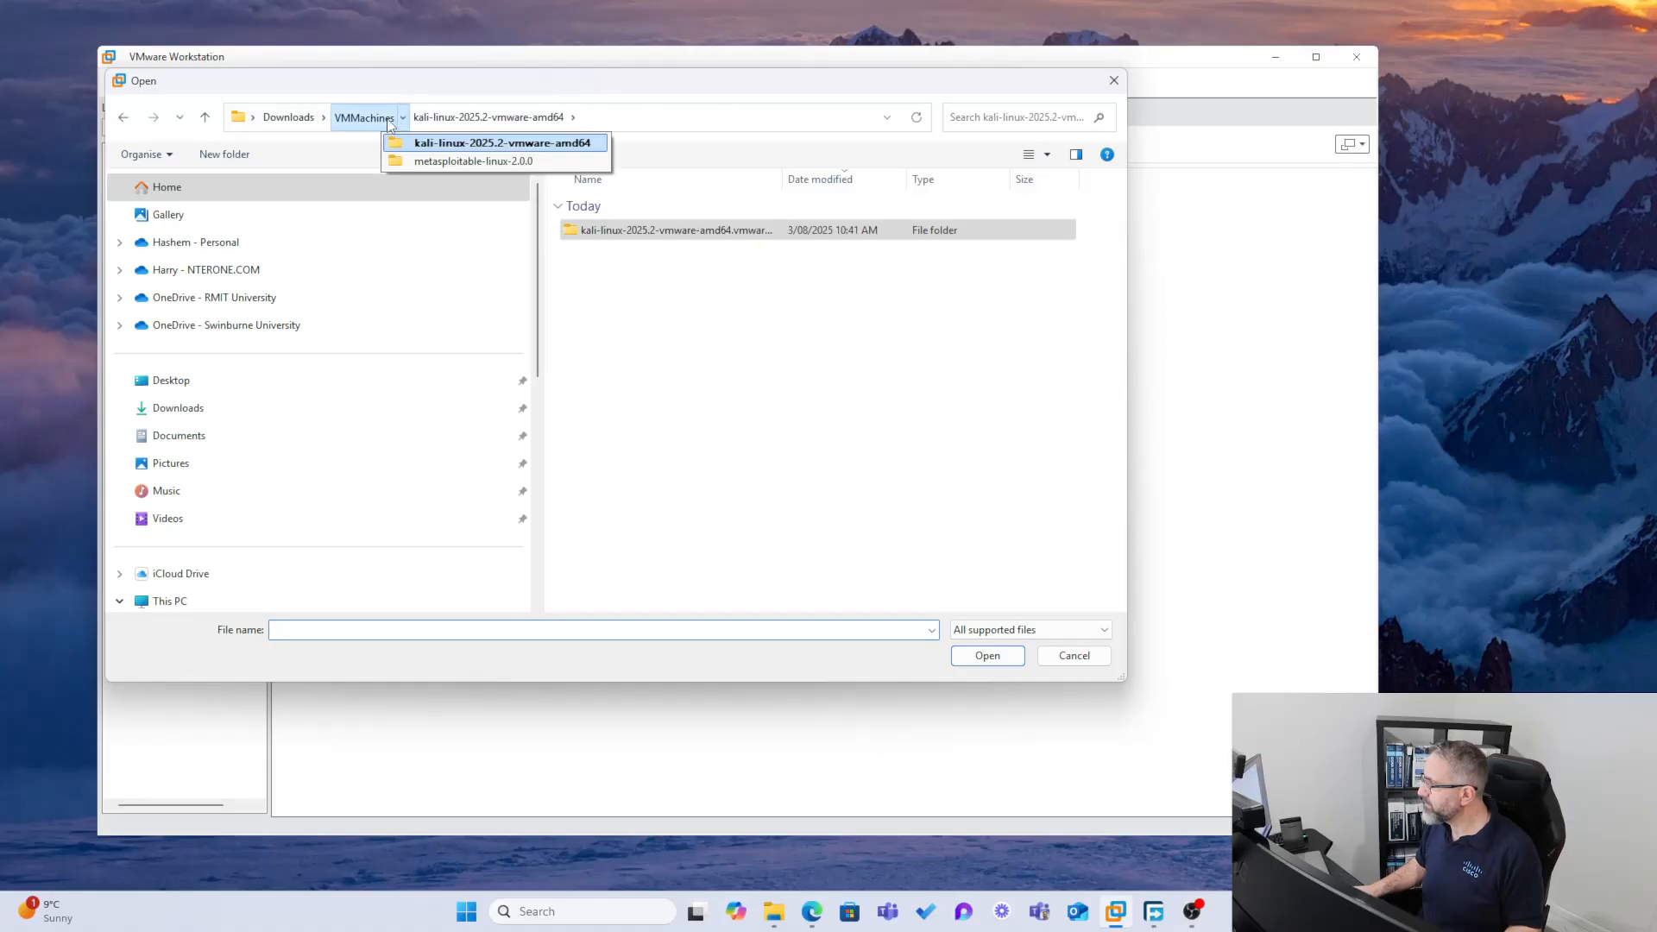
left_click(374, 116)
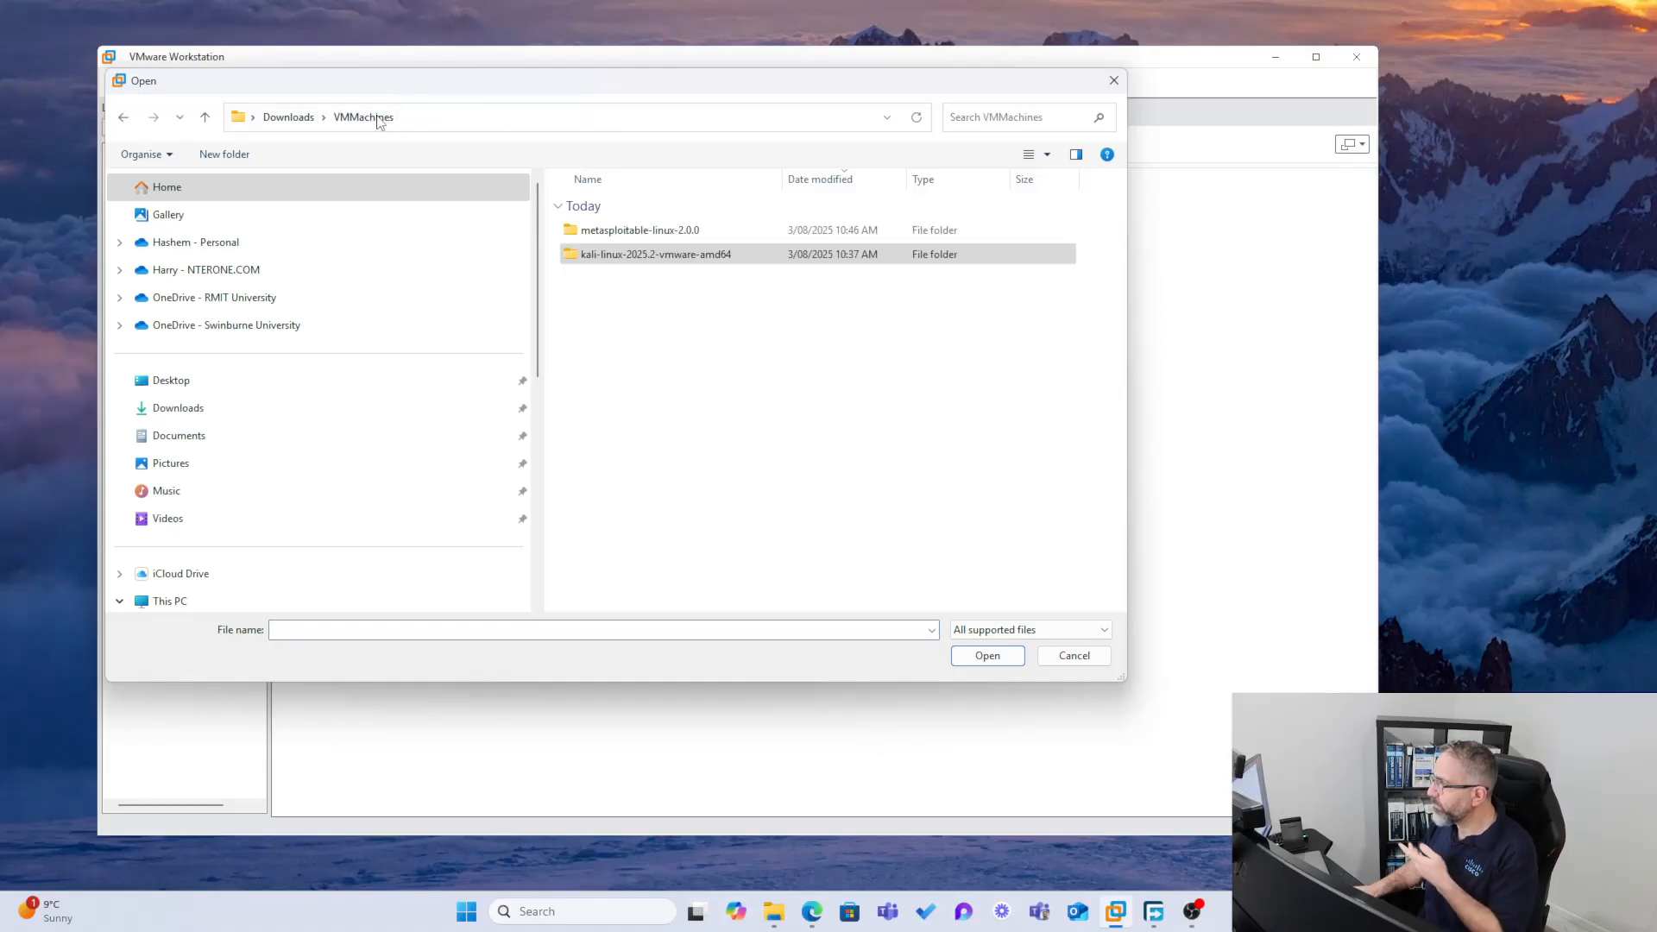
left_click(649, 233)
double_click(649, 231)
double_click(647, 231)
left_click(646, 231)
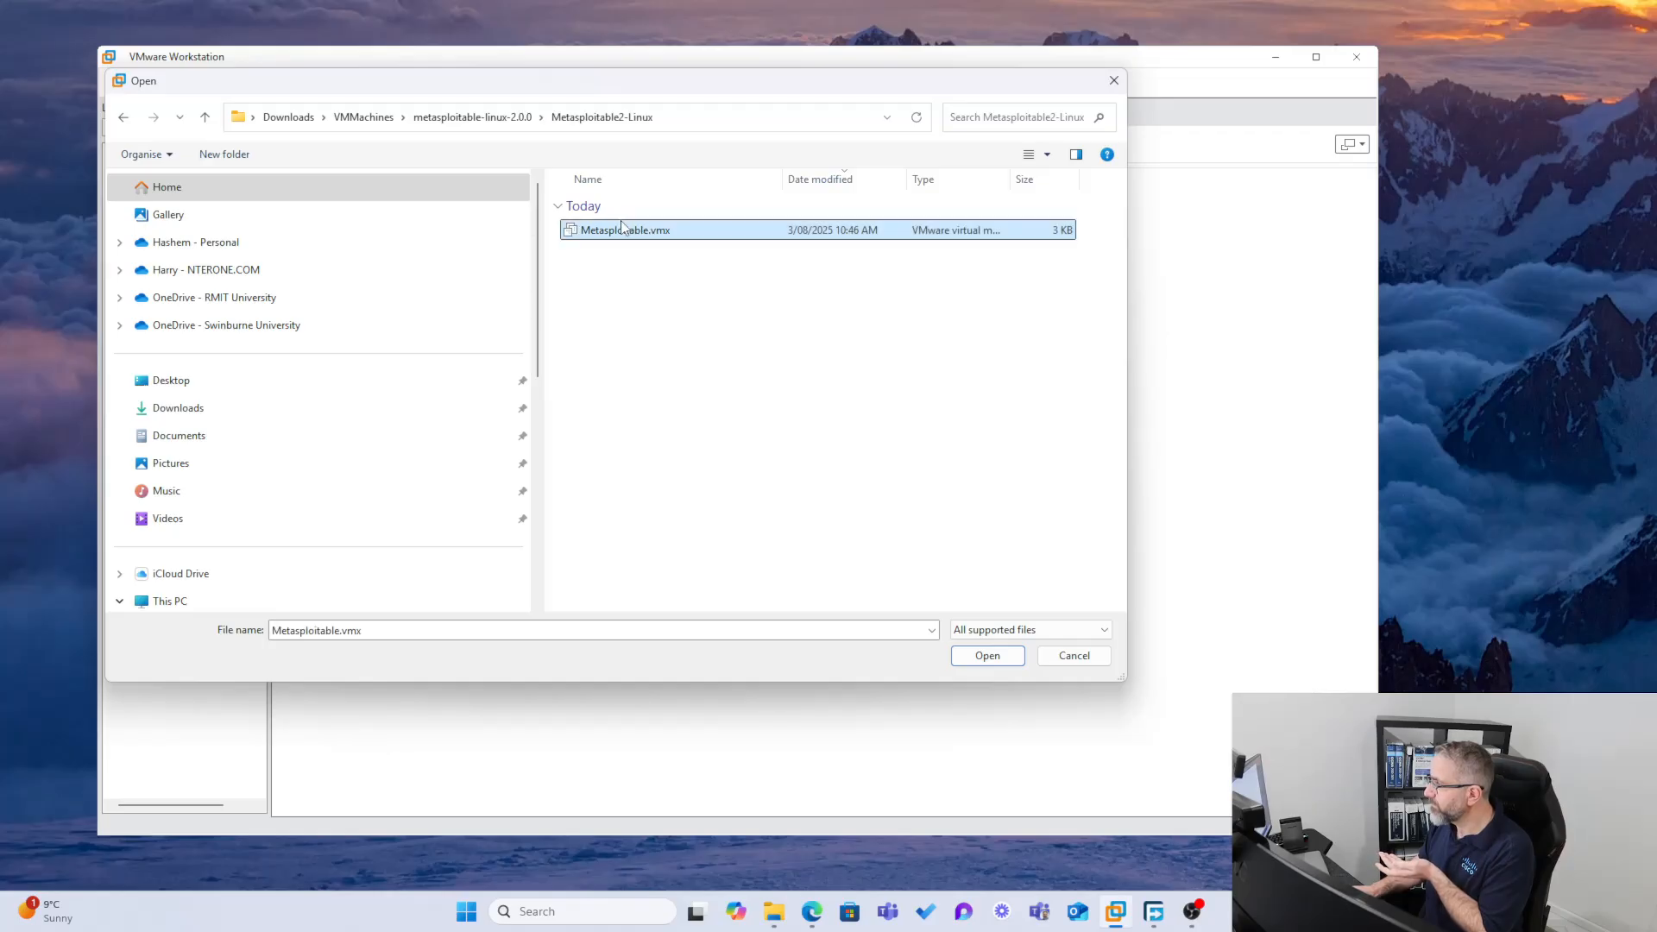
left_click(989, 656)
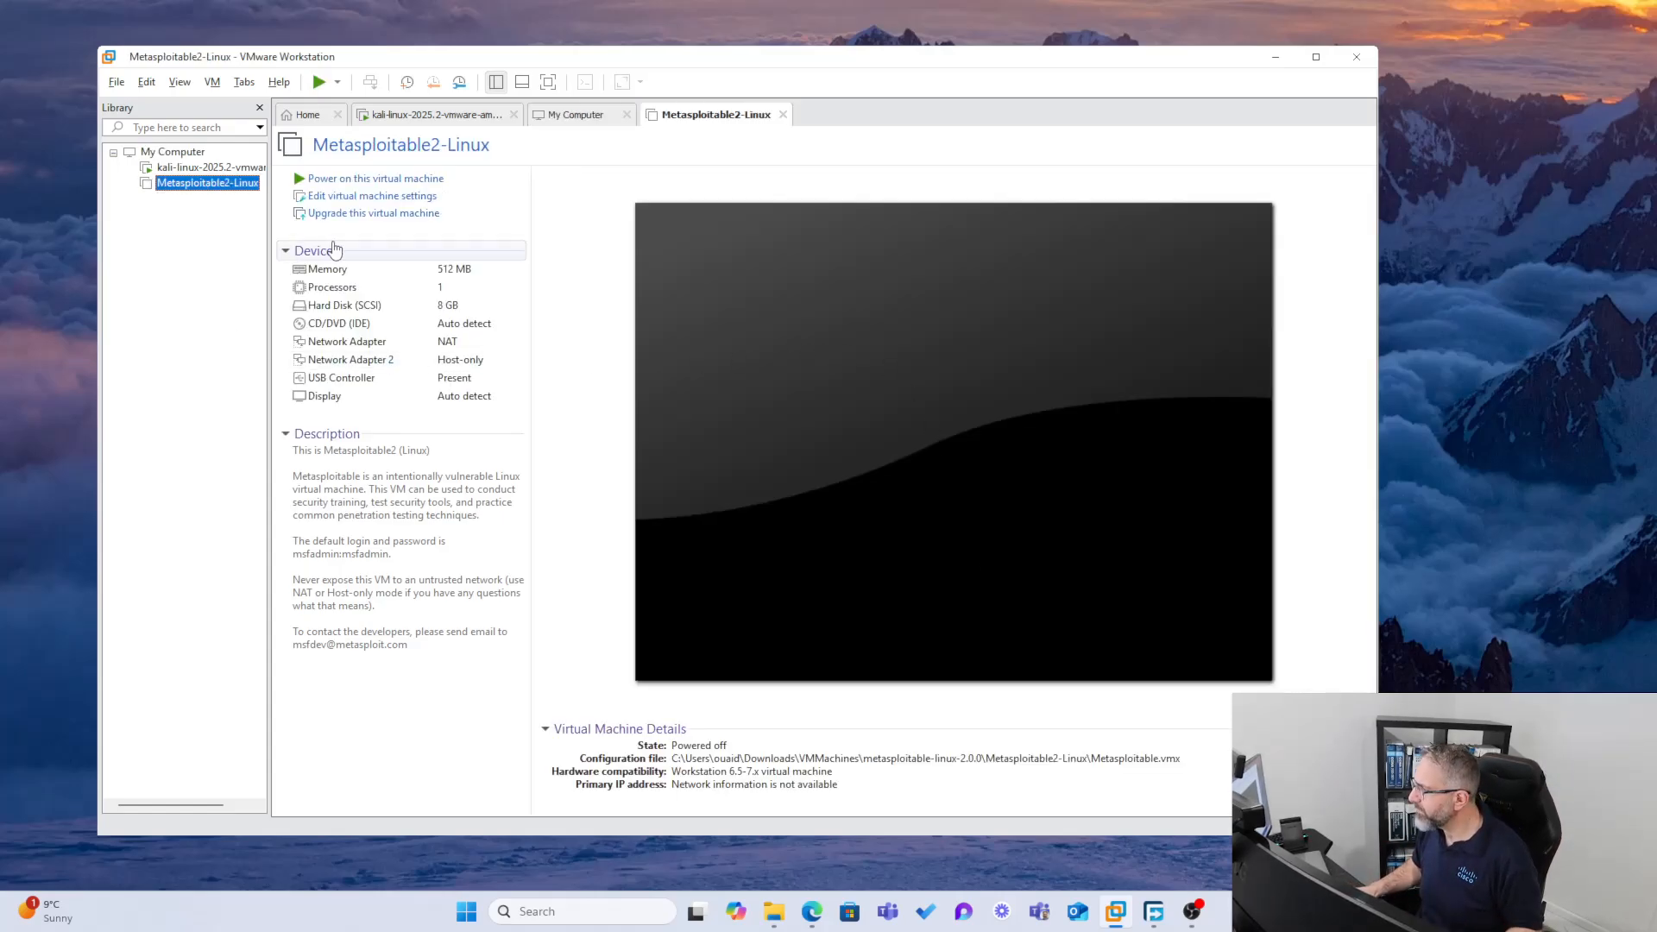
Power on the Metasploitable2-Linux virtual machine, answering that it was copied
left_click(363, 179)
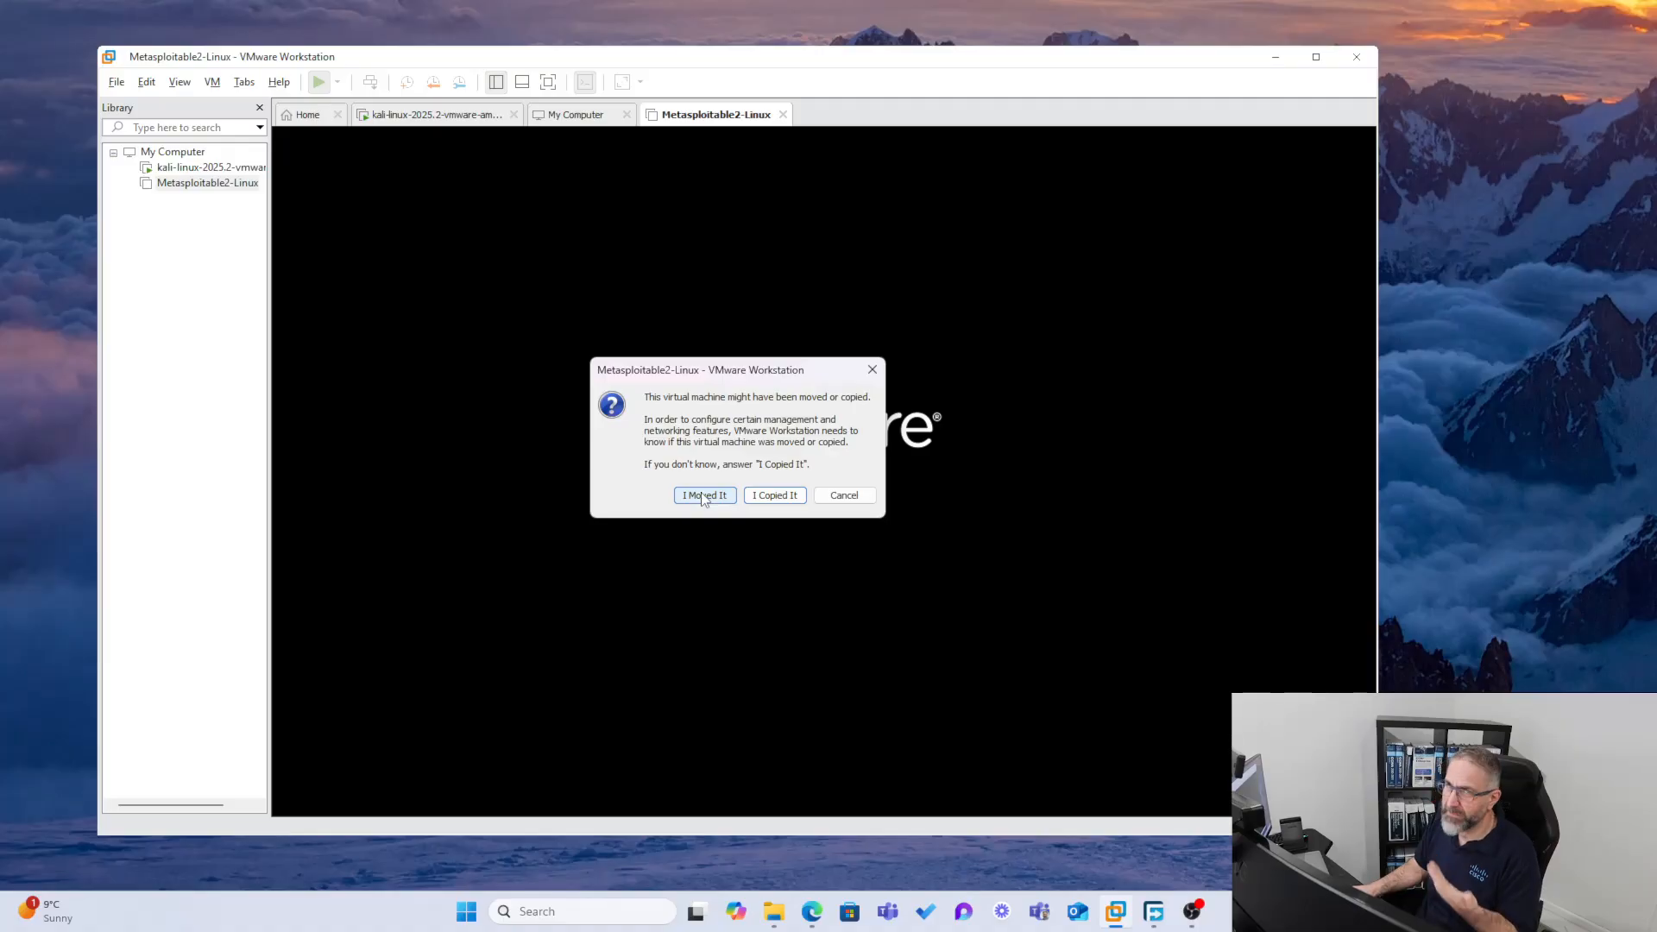
left_click(787, 496)
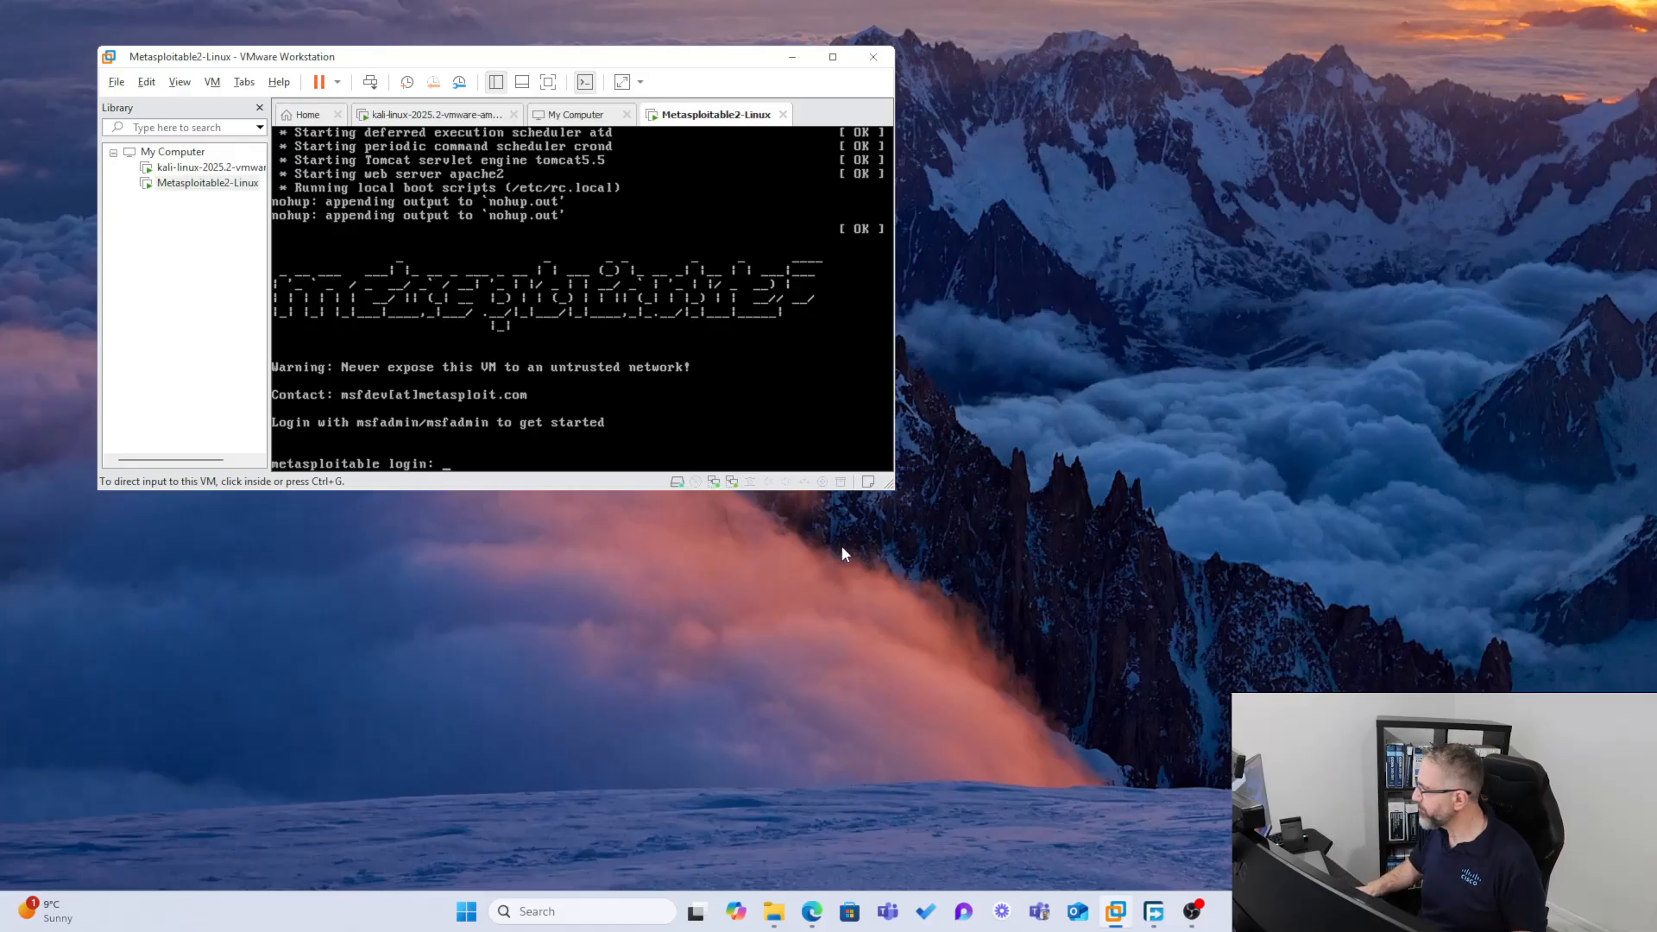
Enlarge the VMware window and log in to Metasploitable as msfadmin with the account password
left_click_drag(890, 486, 1162, 781)
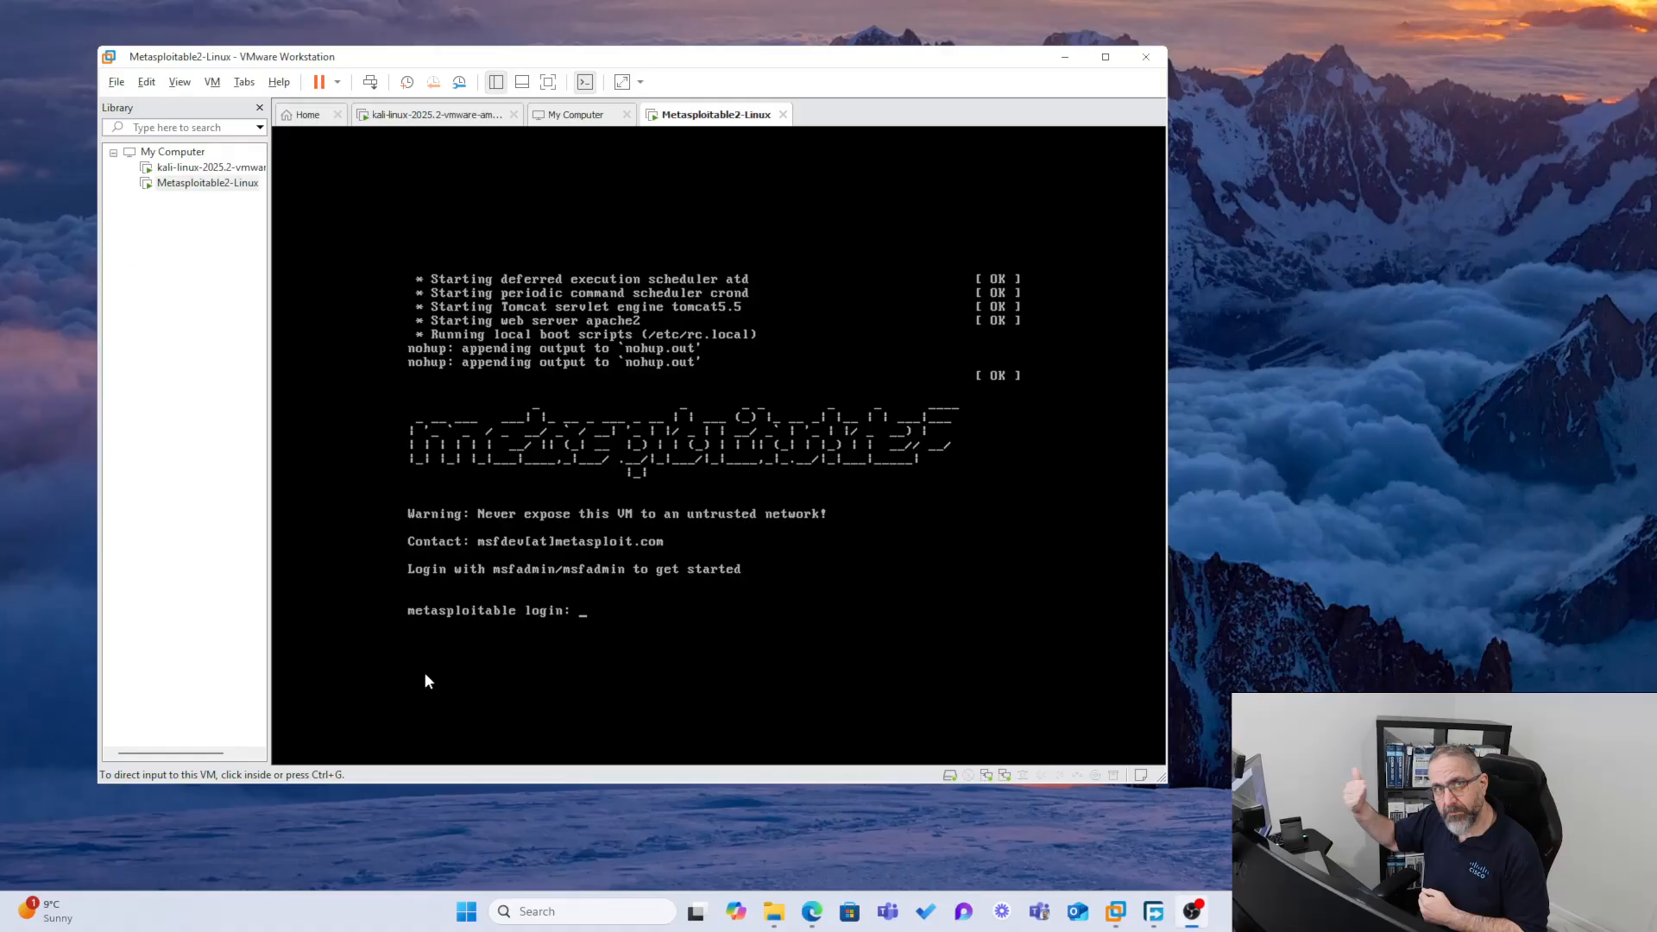
left_click(604, 620)
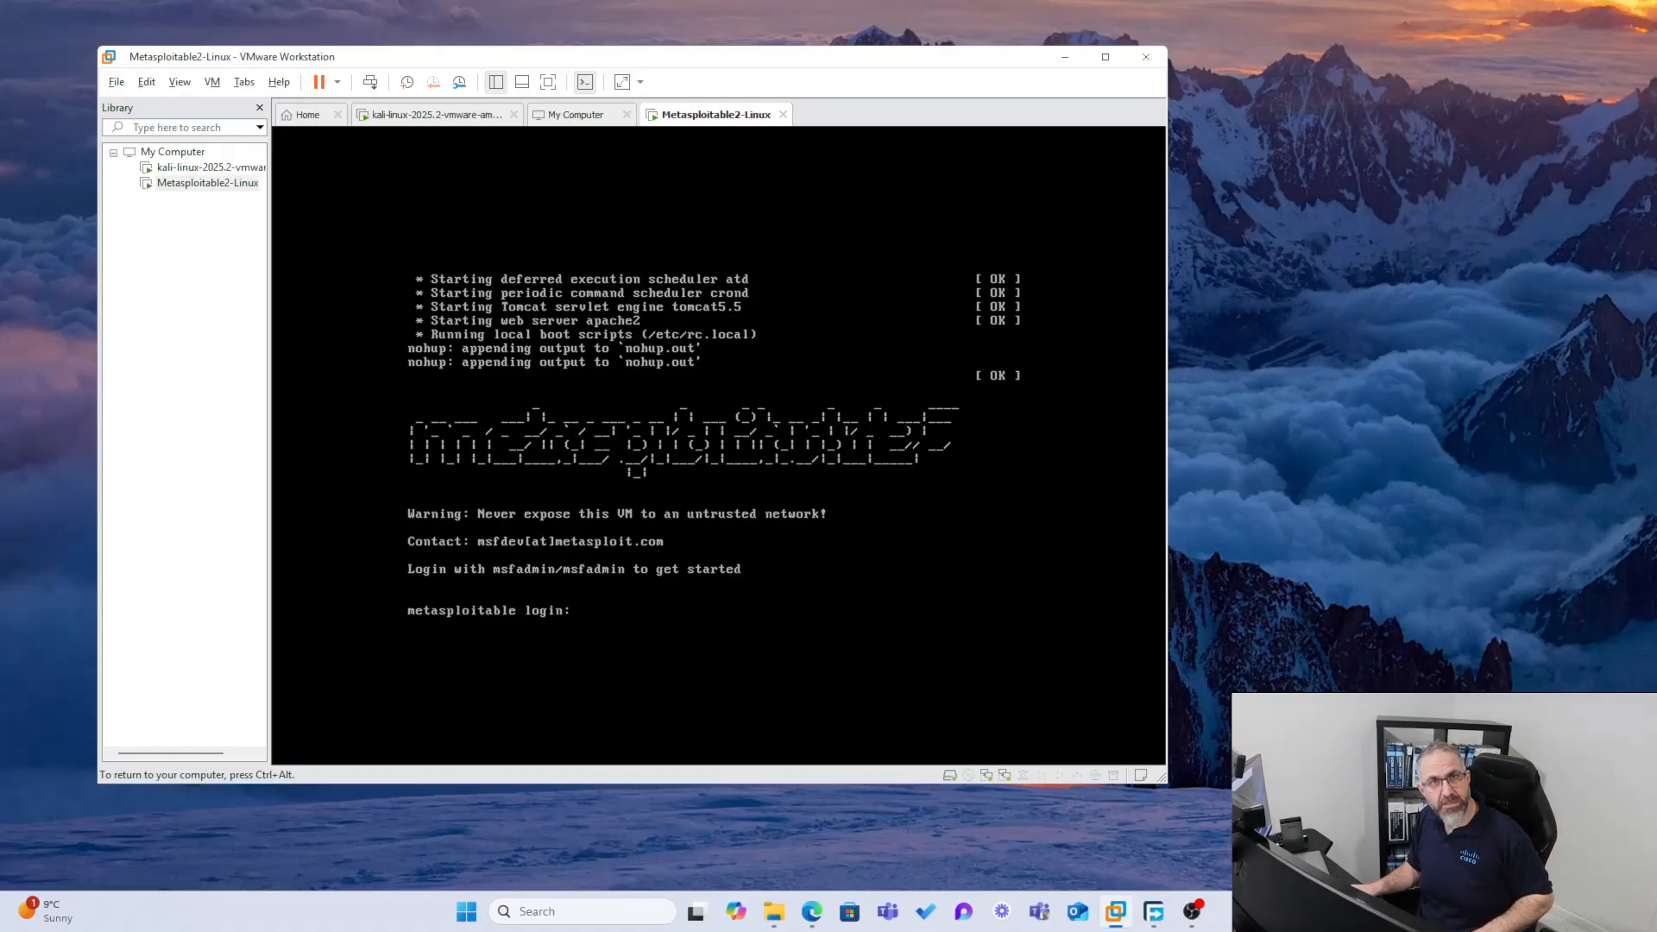
key("ctrl+alt")
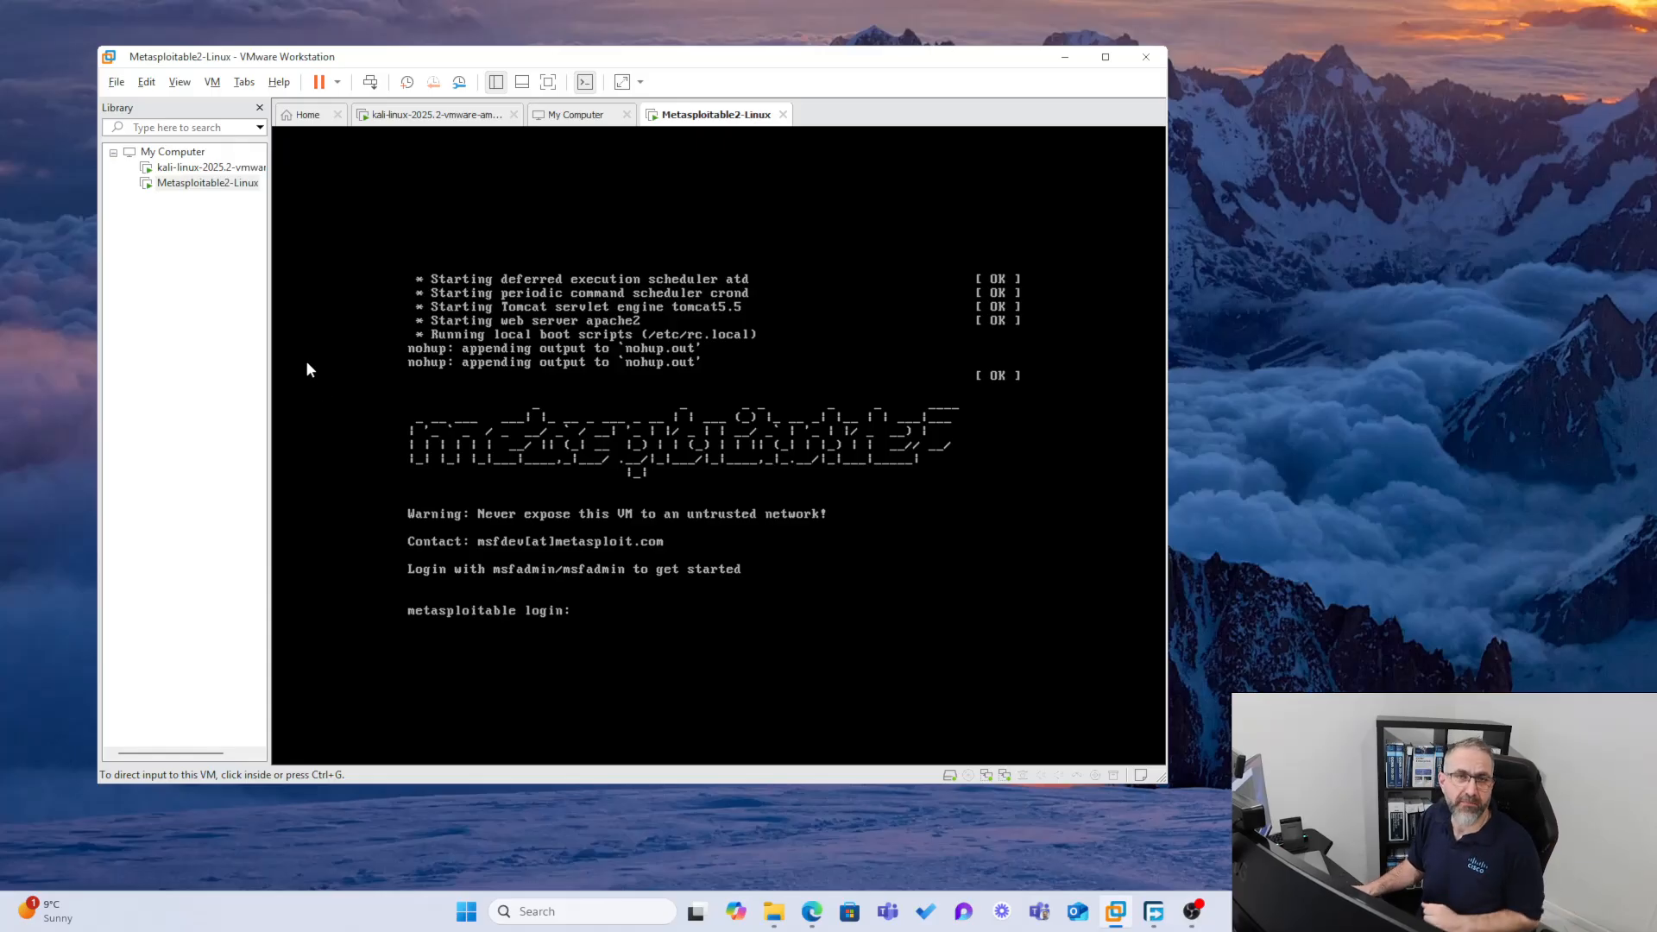
left_click(760, 659)
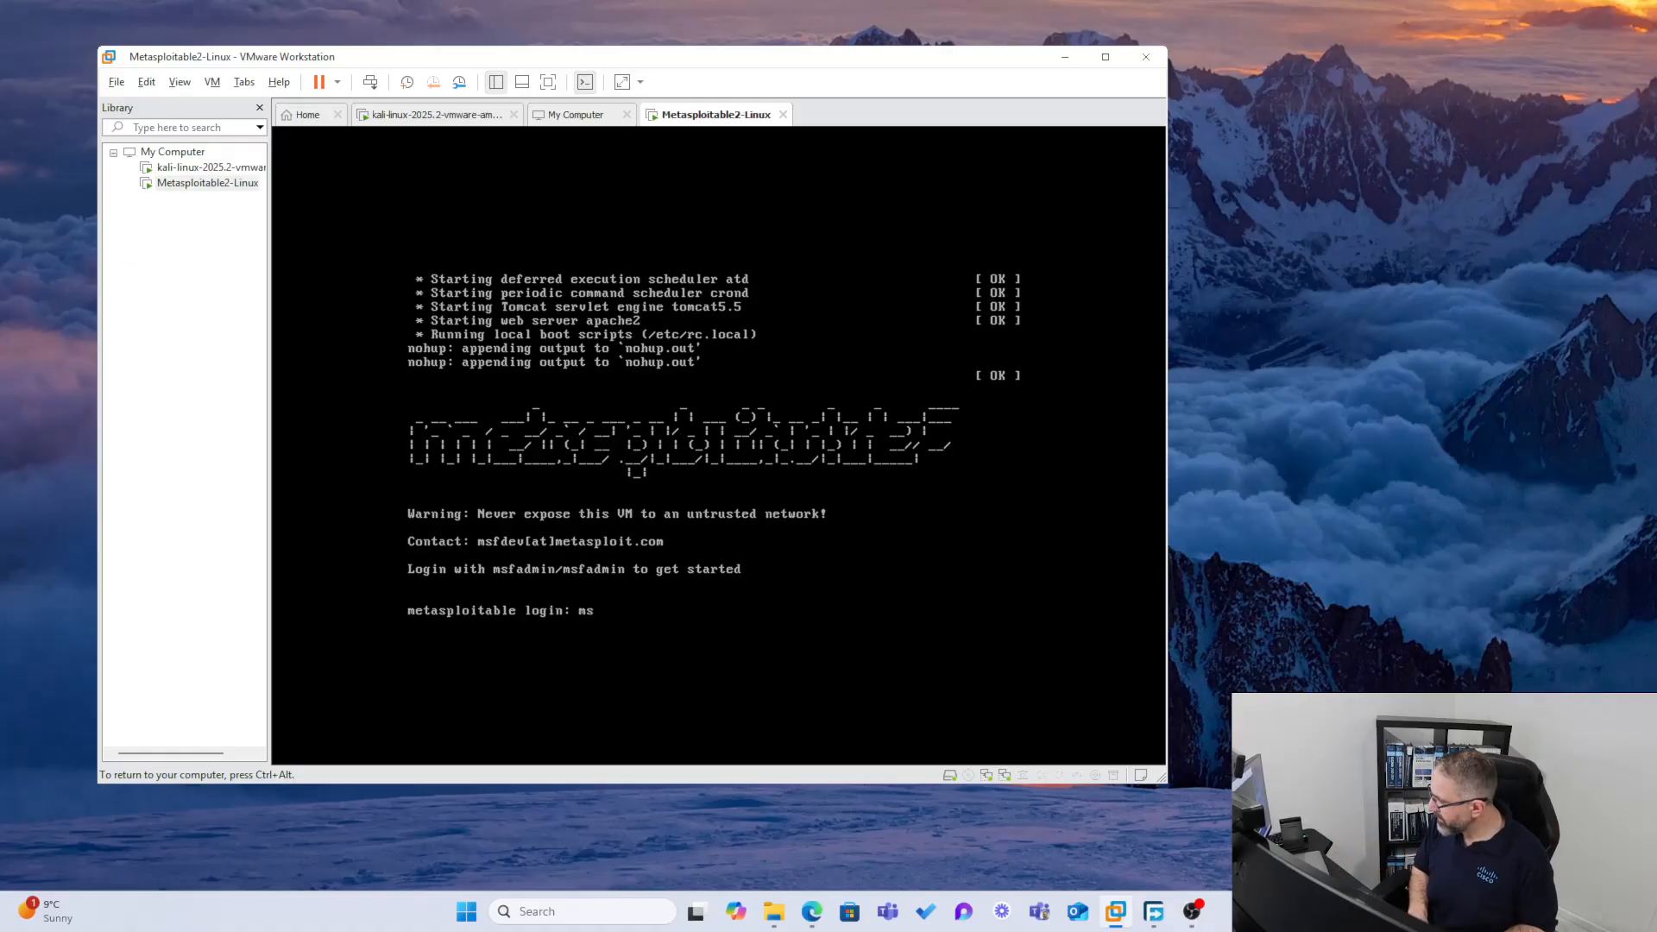
type("msfadmin")
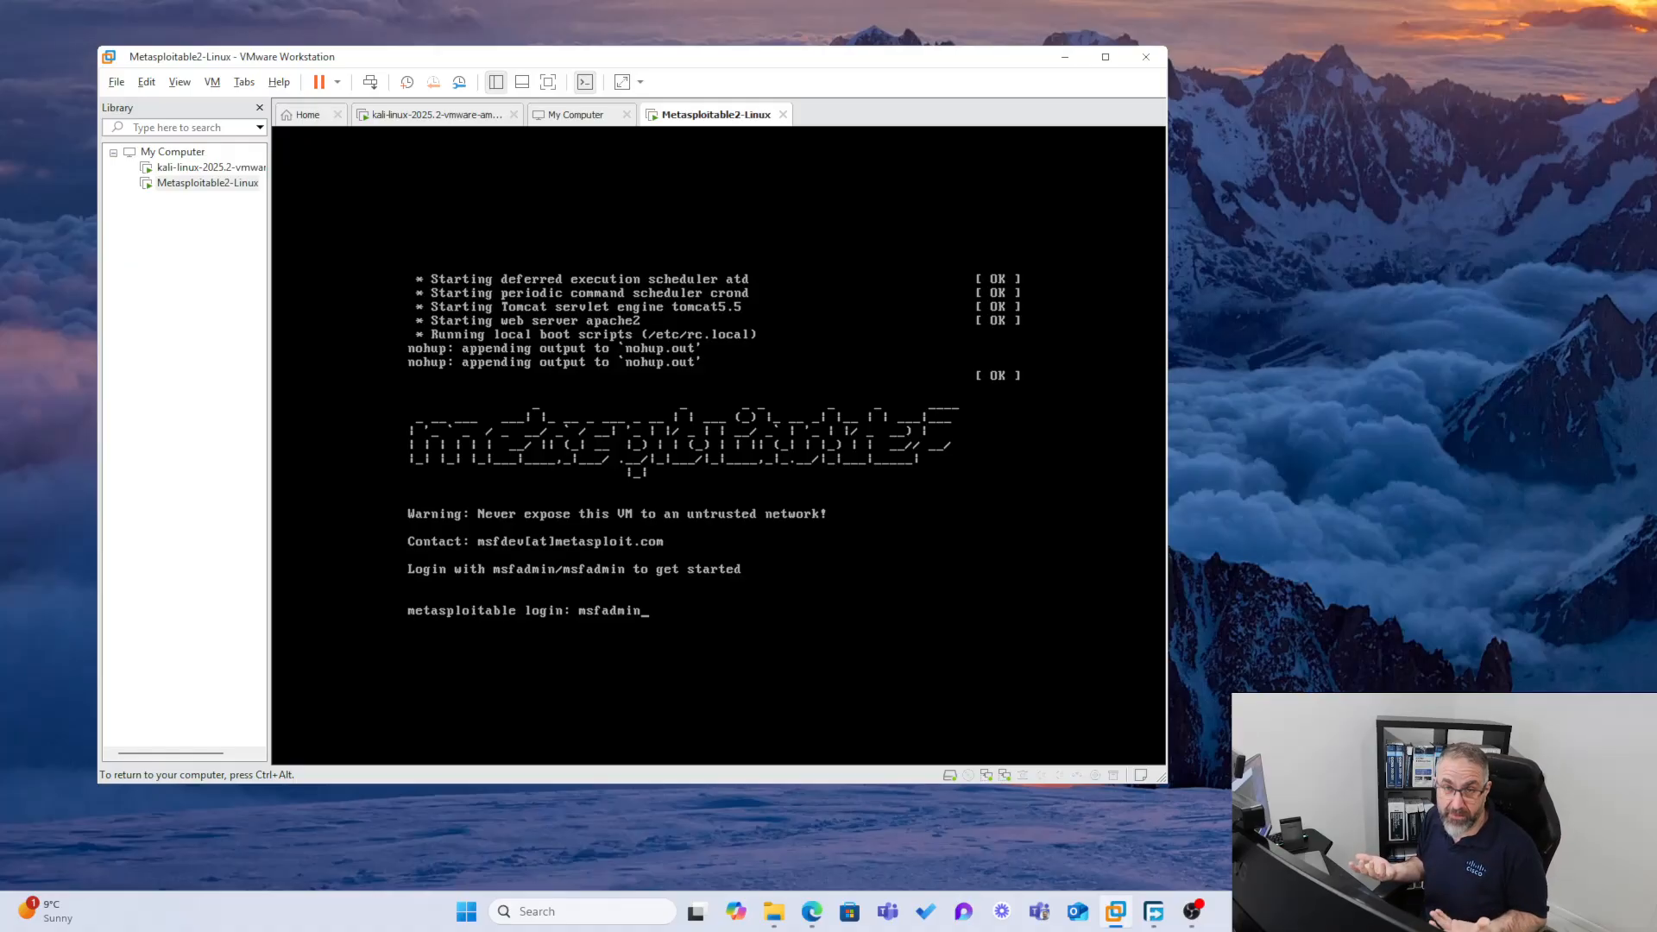
key("Return")
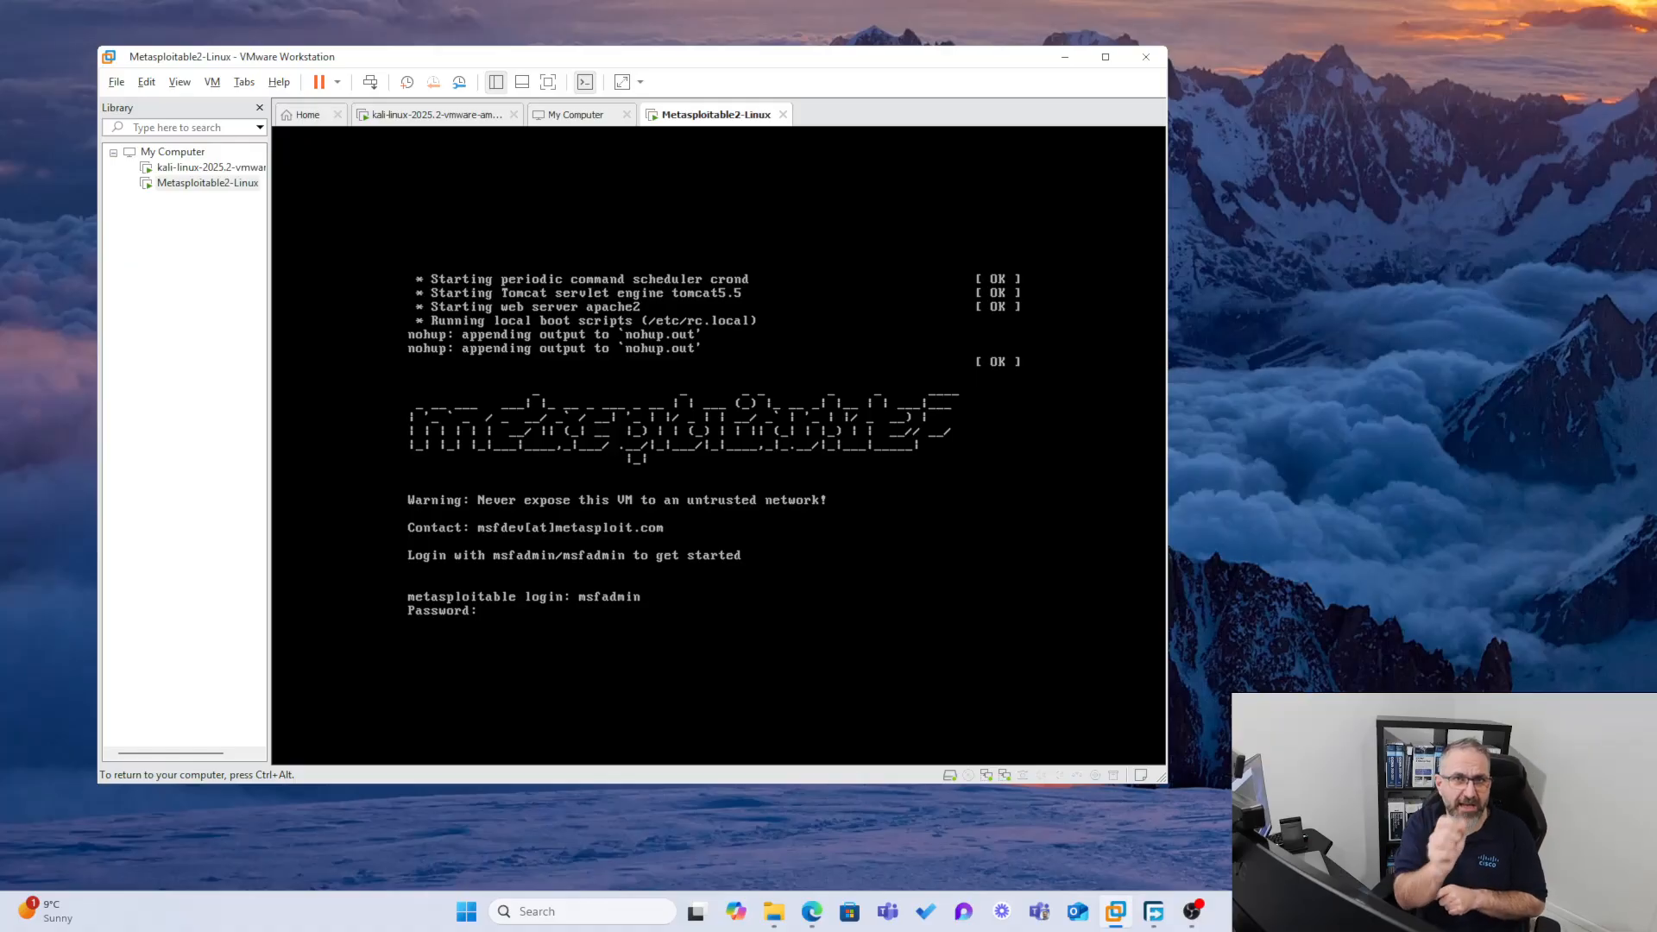
key("Return")
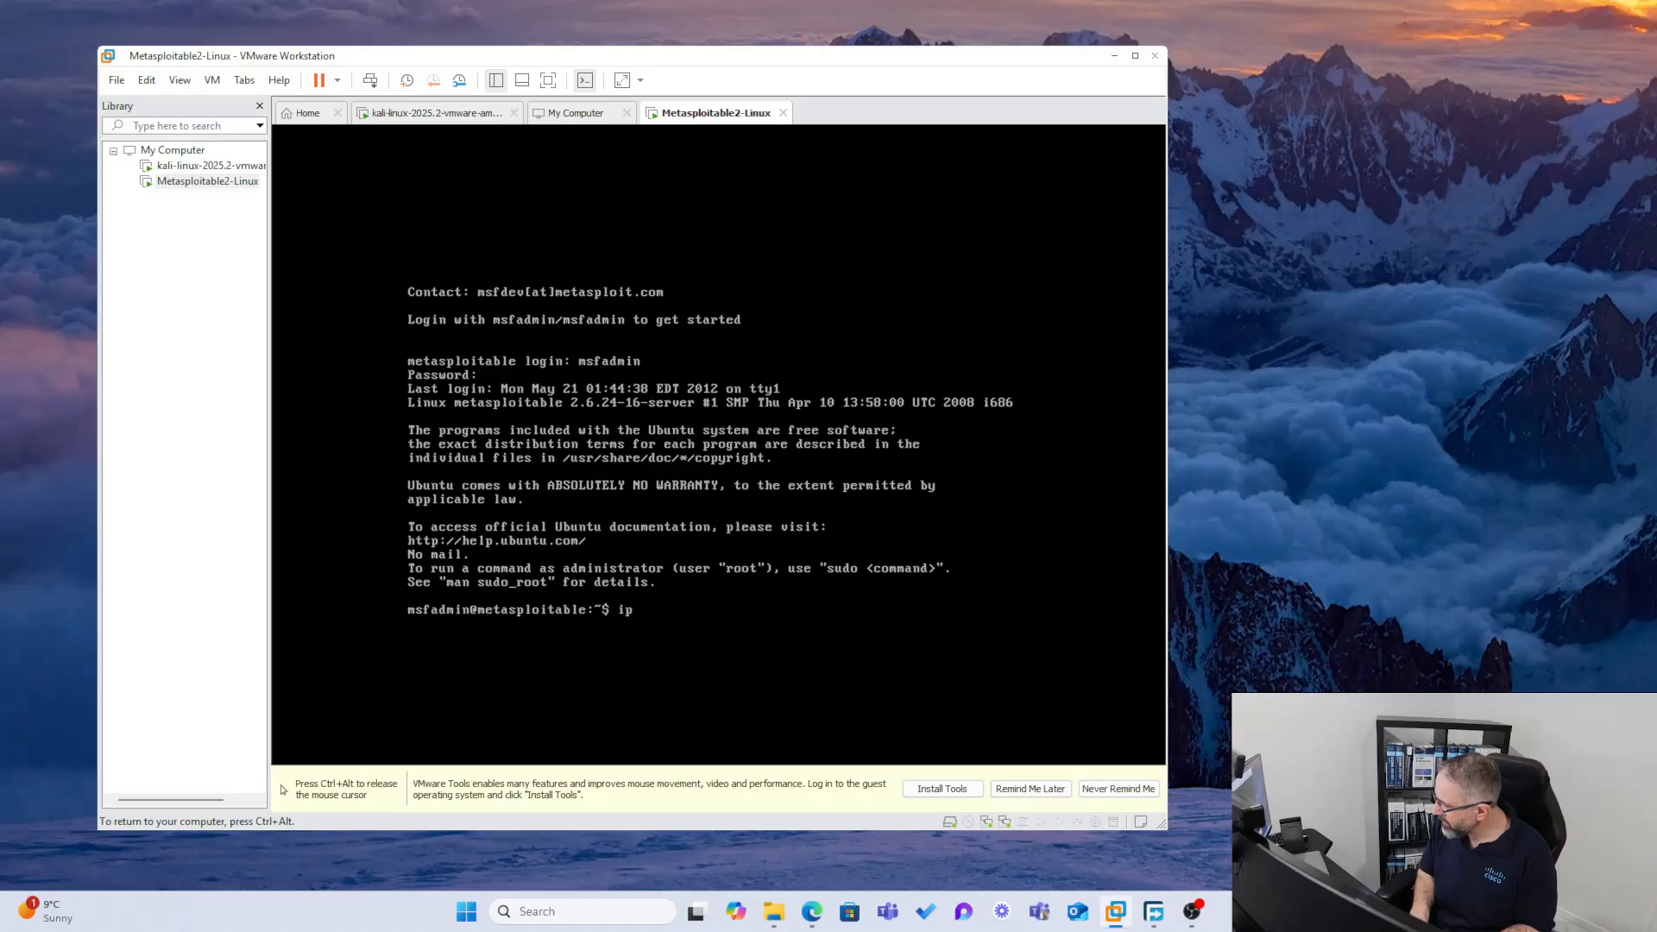
Run ip a to display the VM's network interfaces and addresses
key("Return")
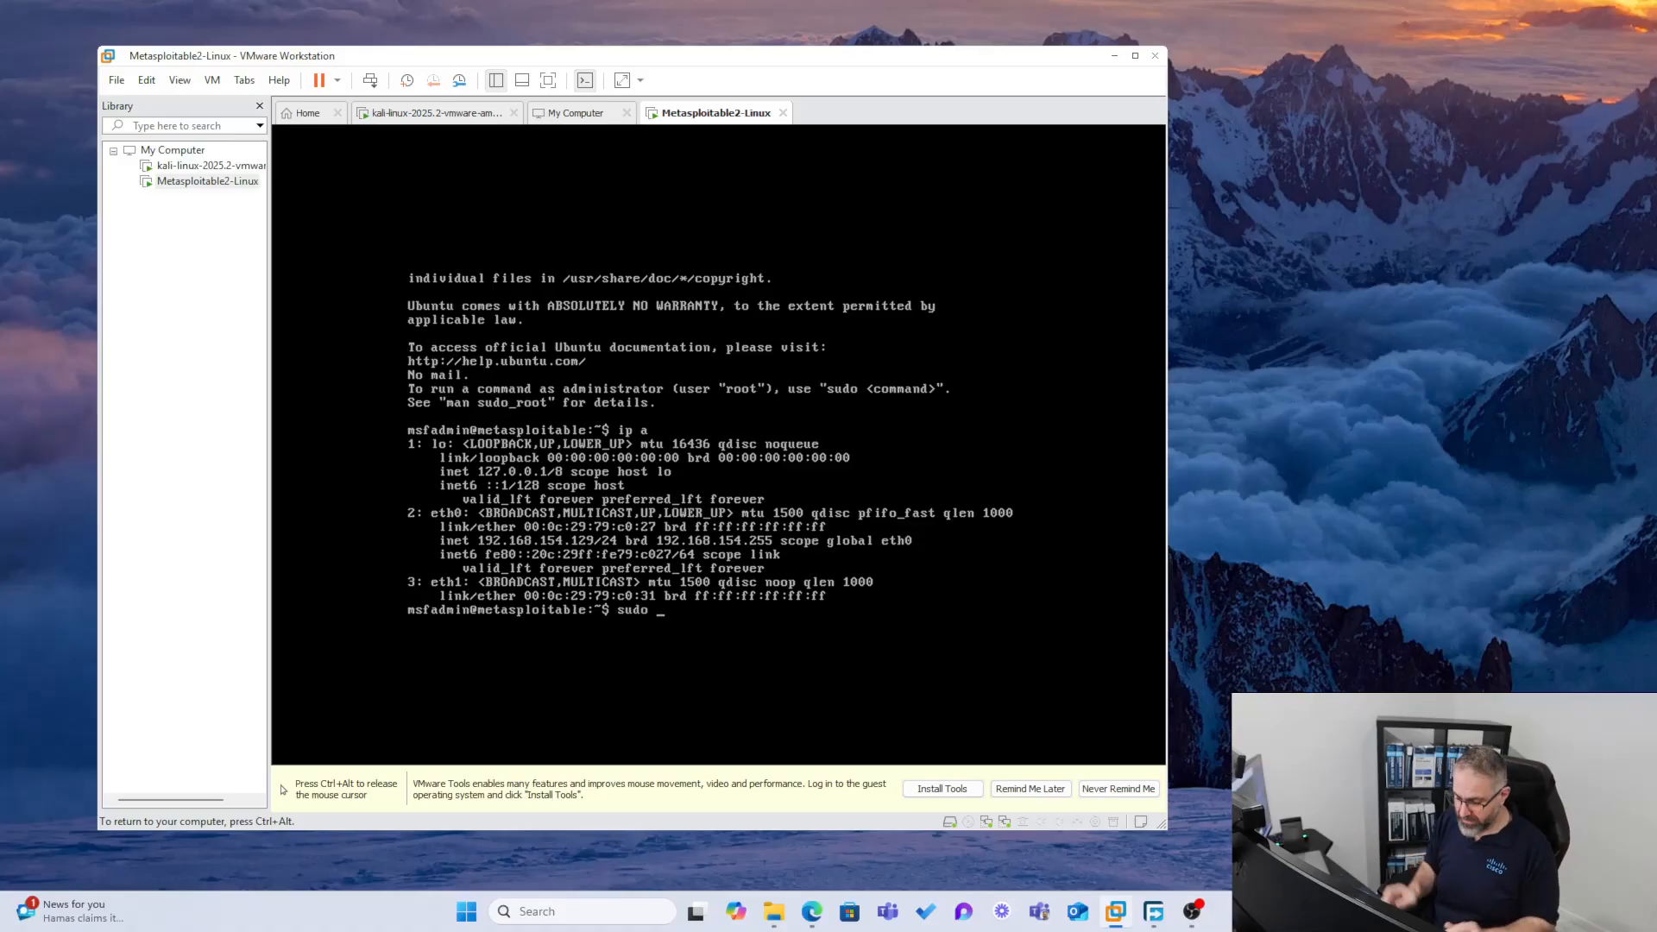
Shut down the VM with sudo poweroff, entering the sudo password
type("ower")
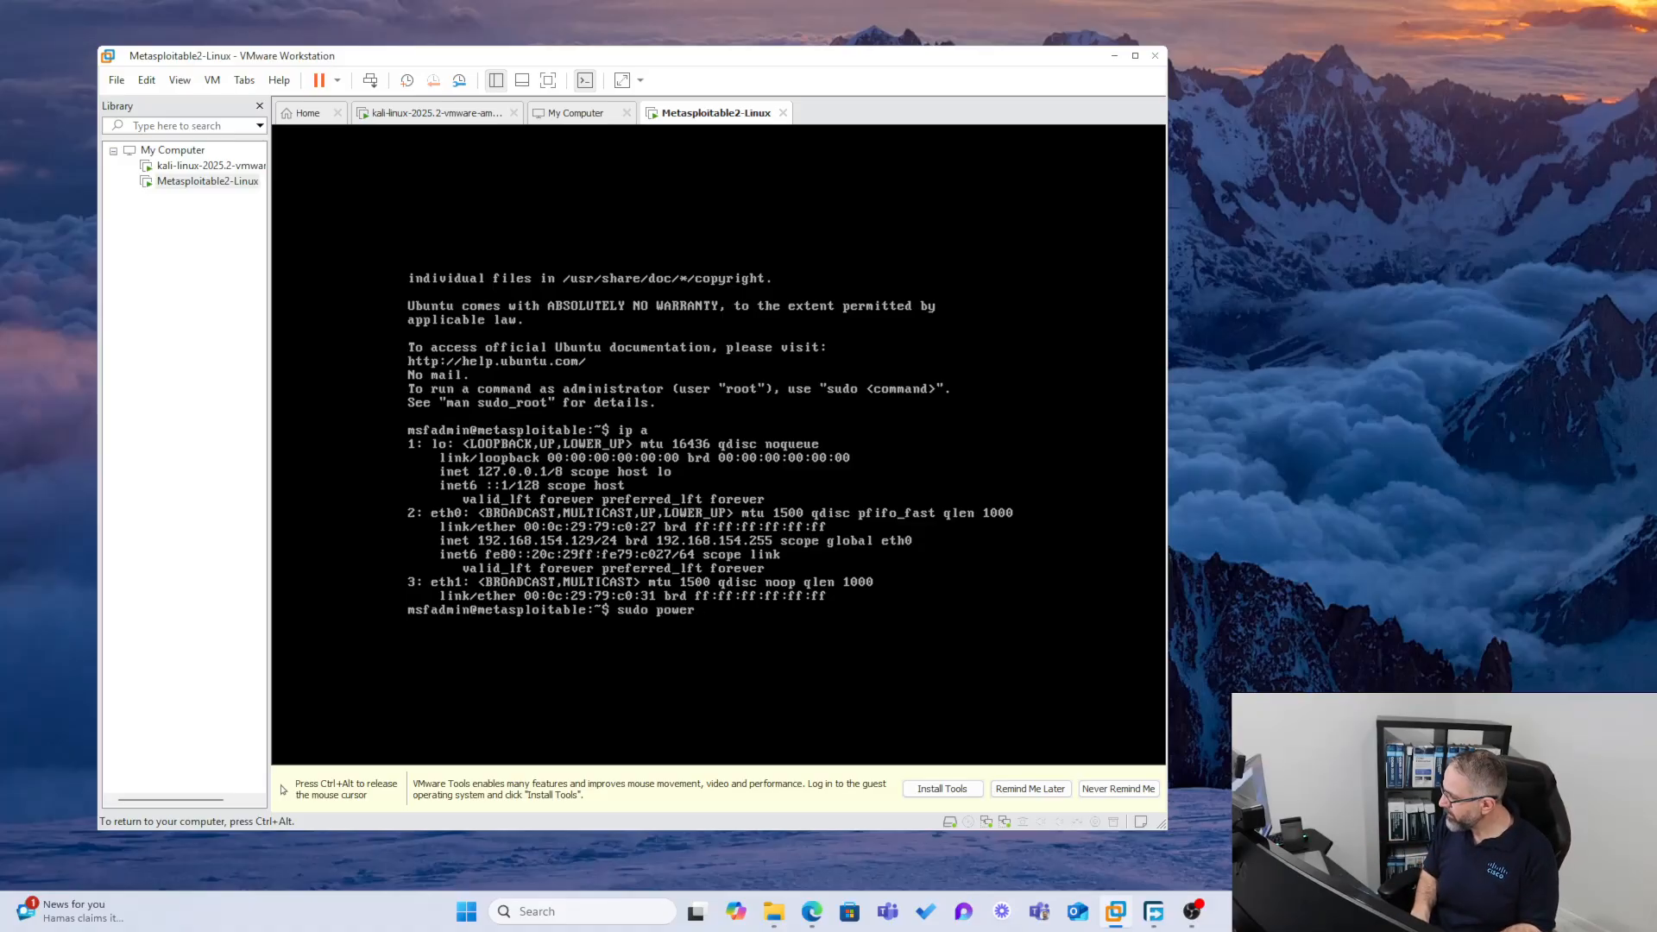
type("off")
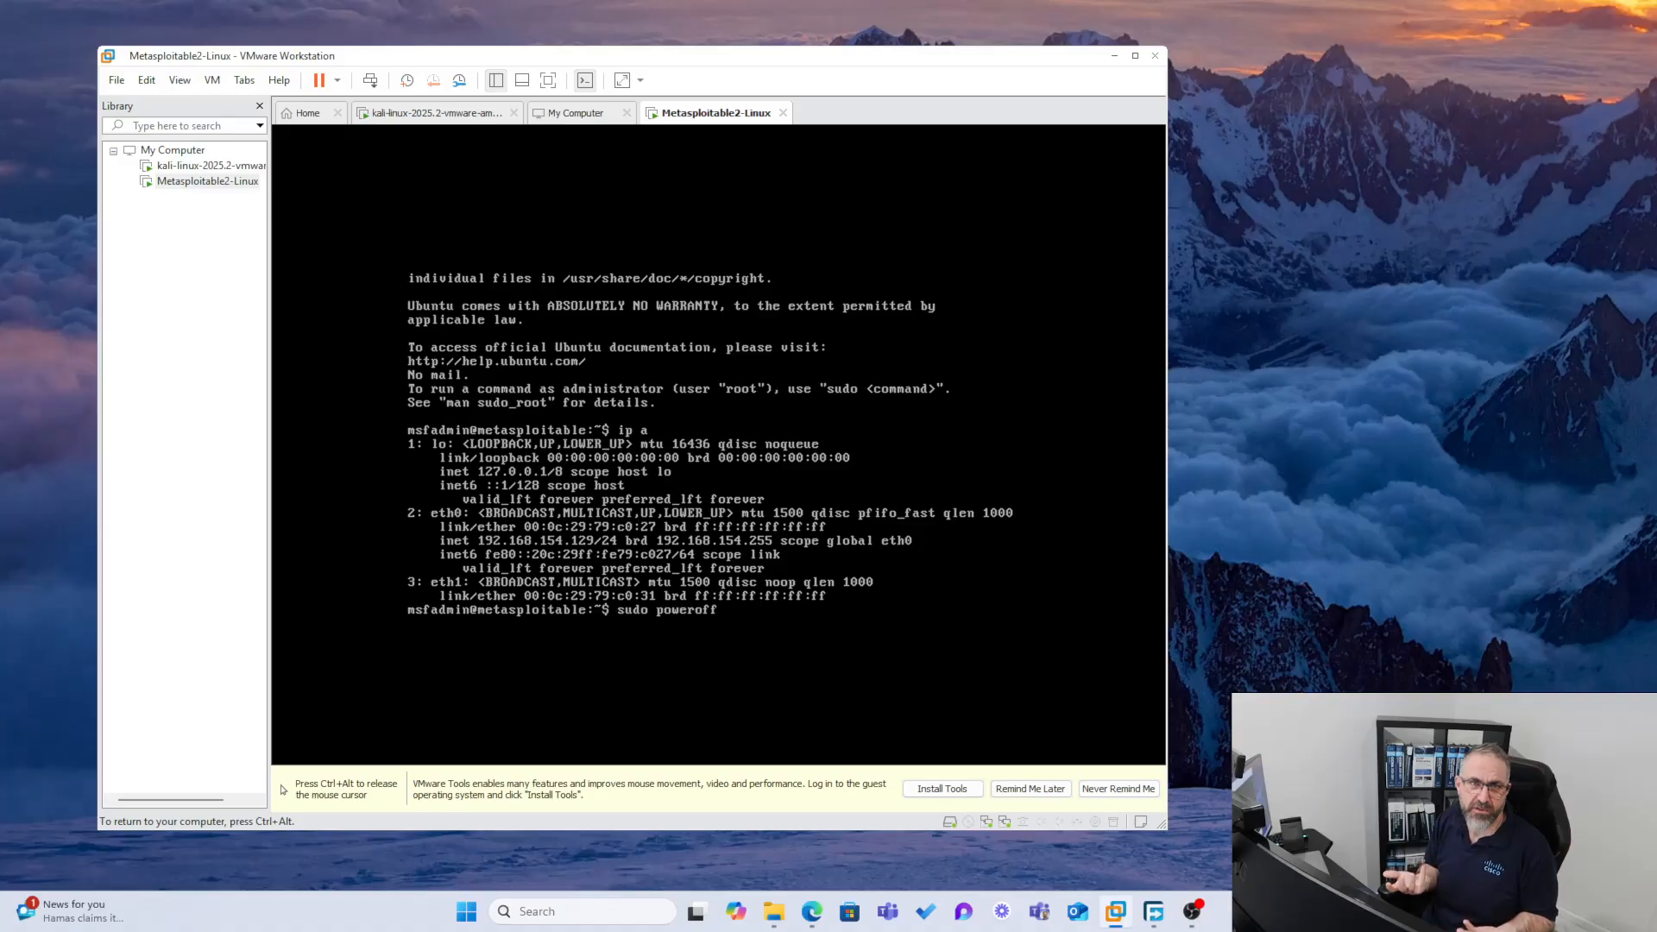
key("Return")
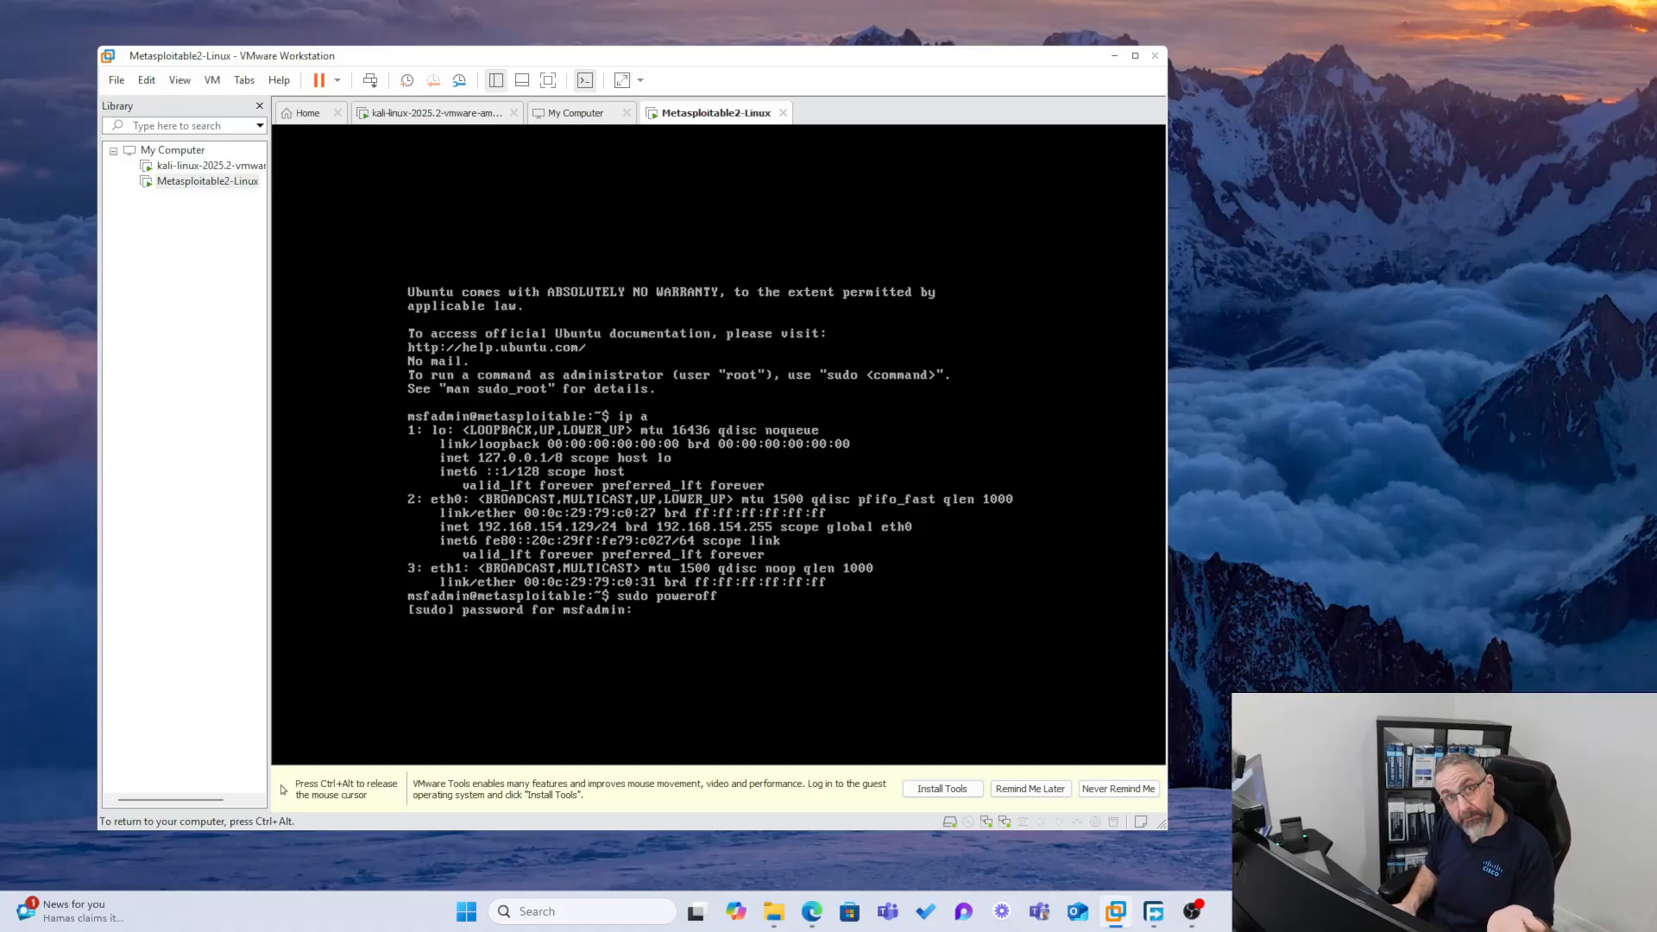
key("Return")
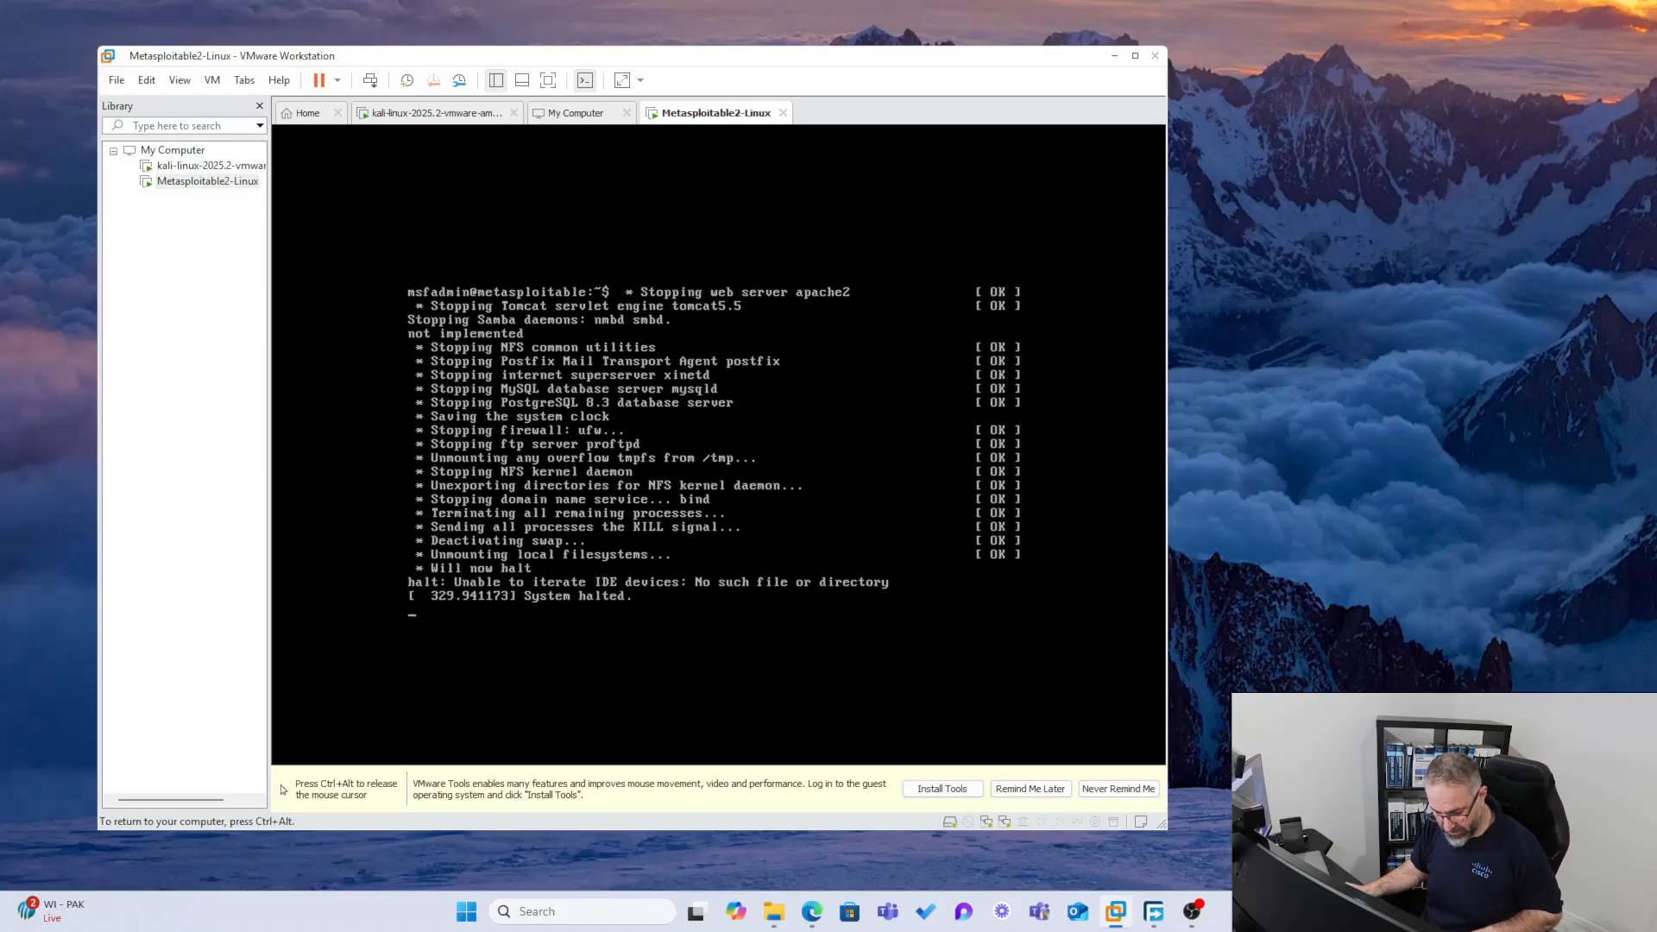
Maximize the VMware window and shut down the Metasploitable2-Linux guest, turning off the confirmation message for the future
key("ctrl+alt")
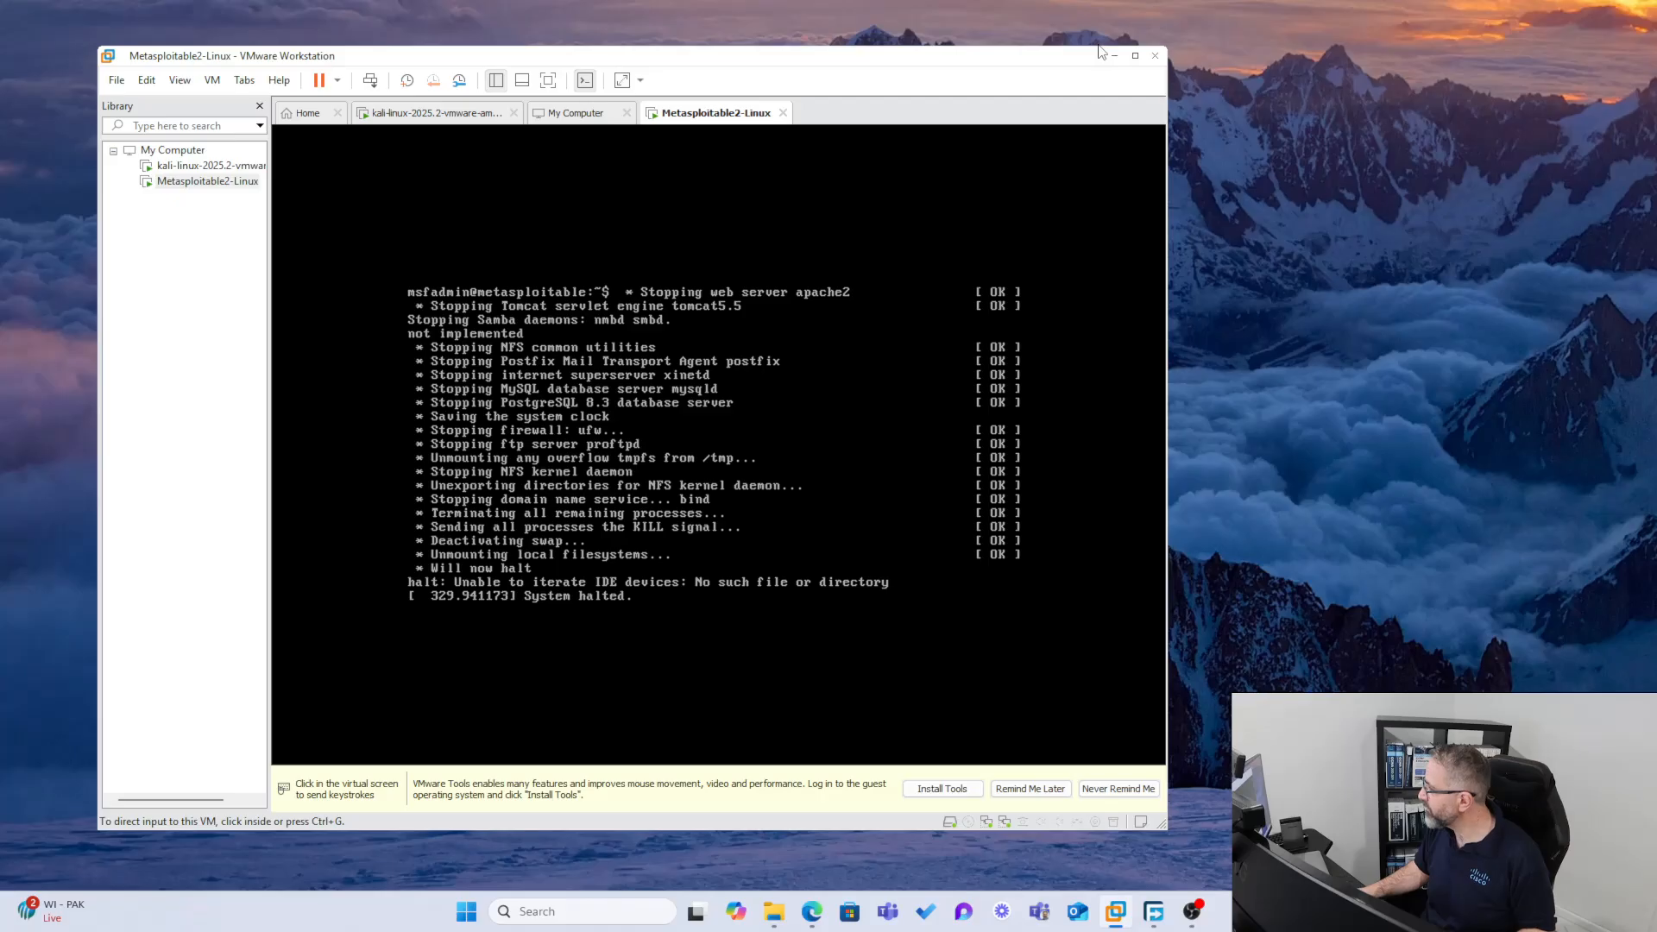
left_click(1138, 57)
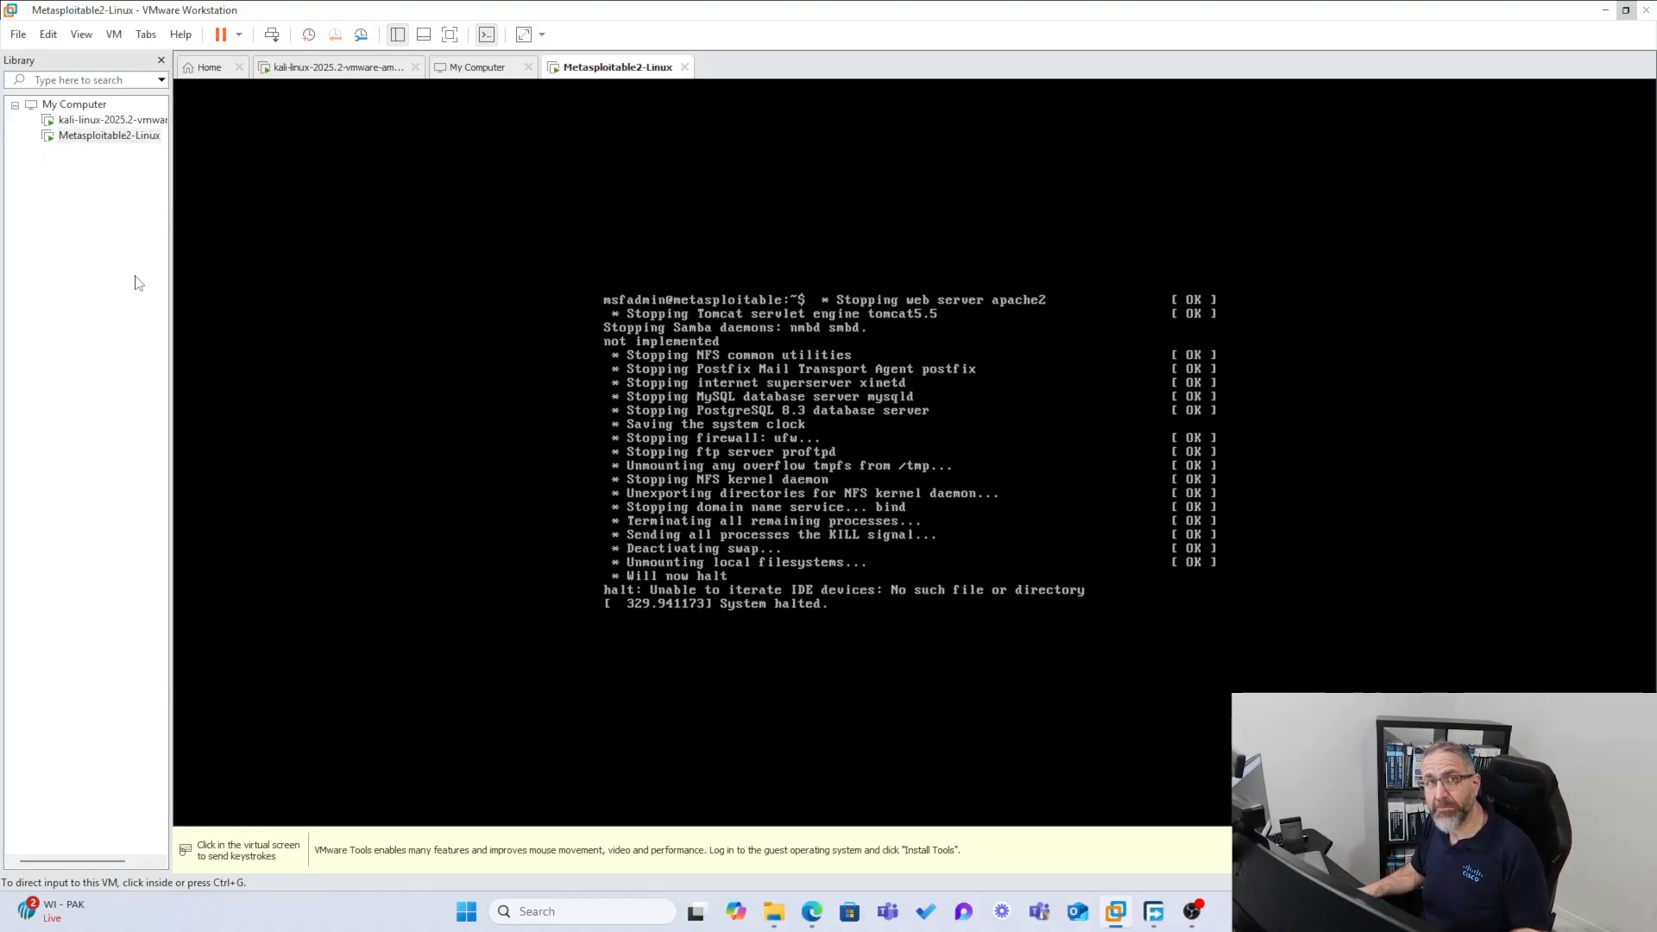
right_click(82, 141)
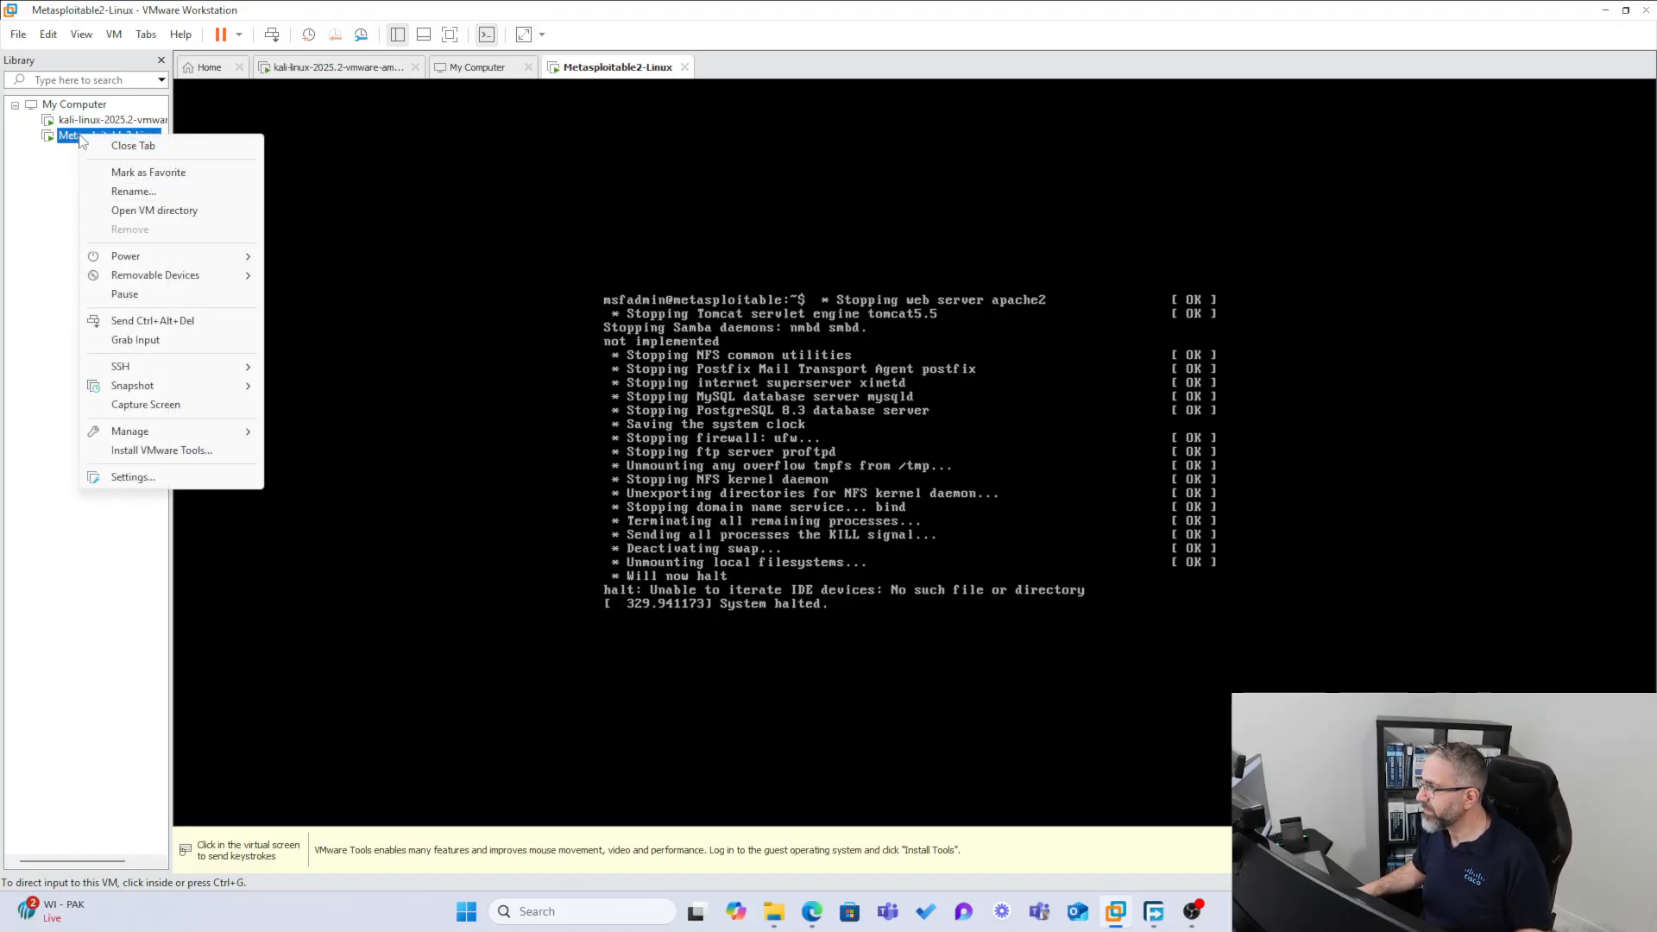
mouse_move(164, 256)
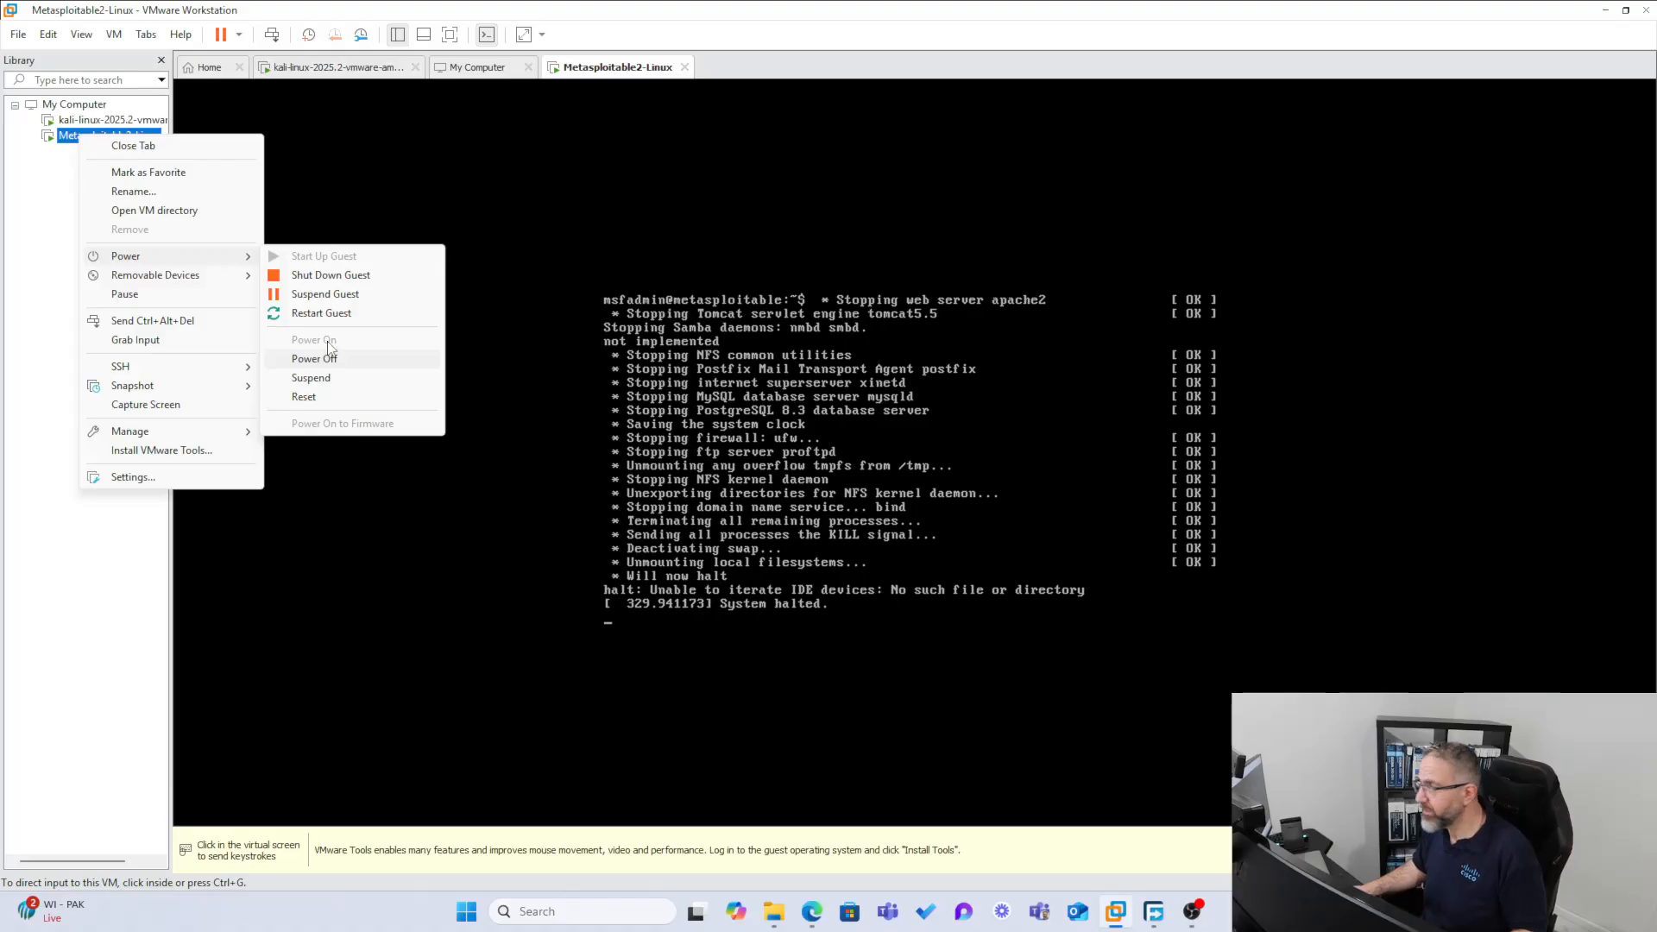
left_click(331, 274)
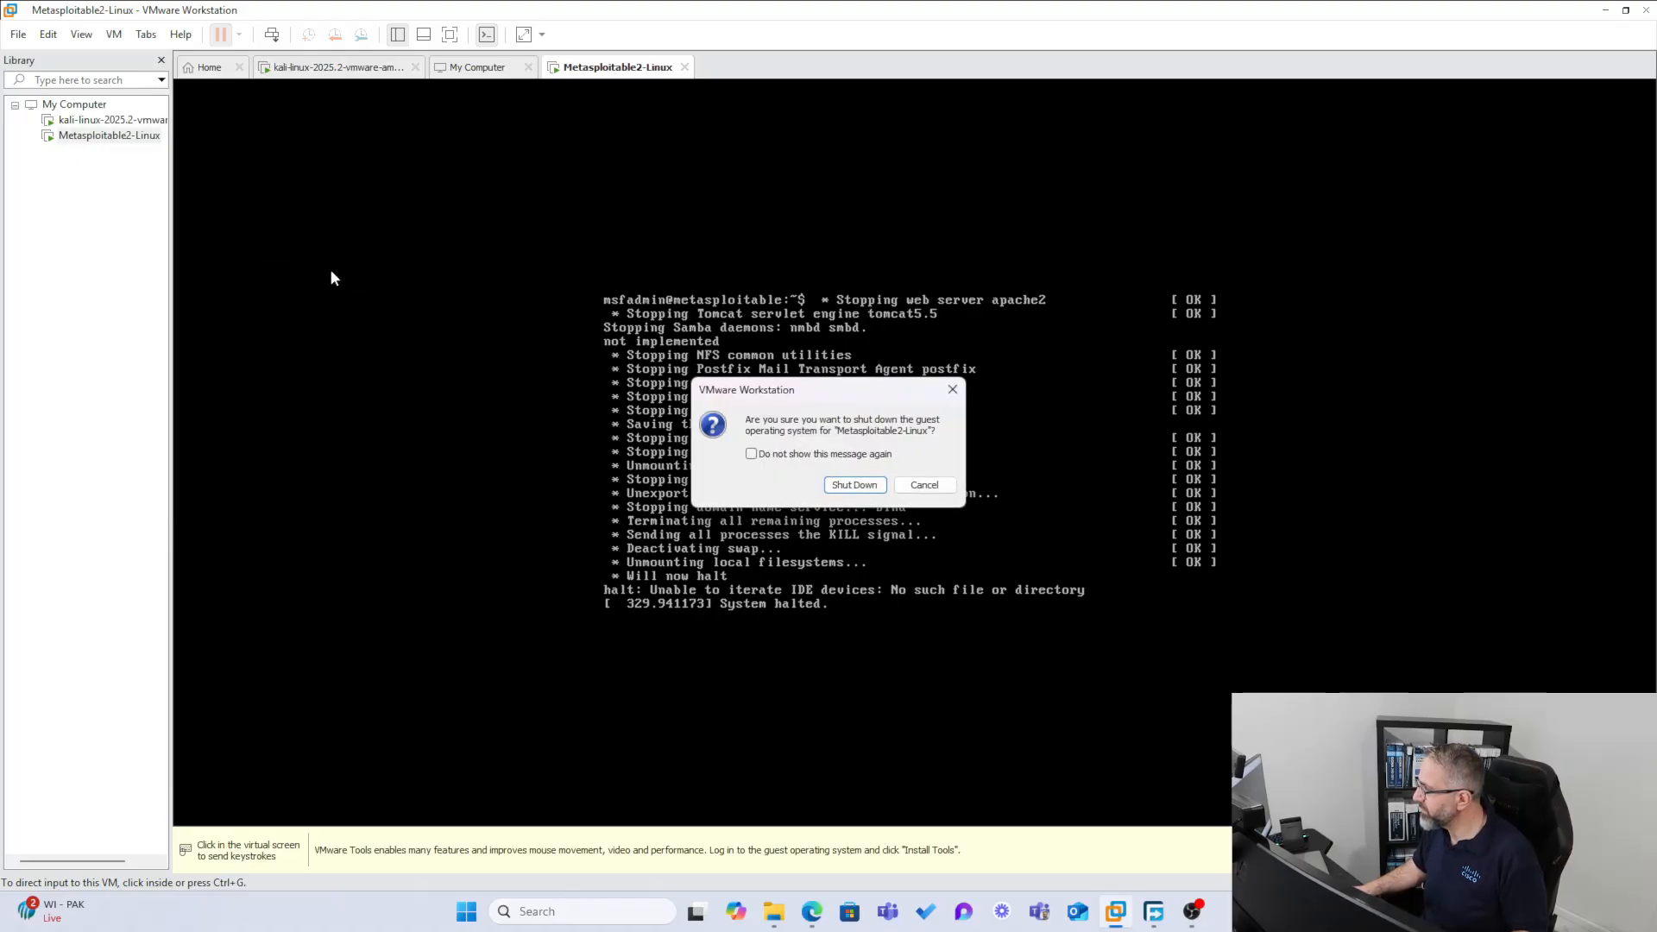
left_click(752, 455)
left_click(857, 486)
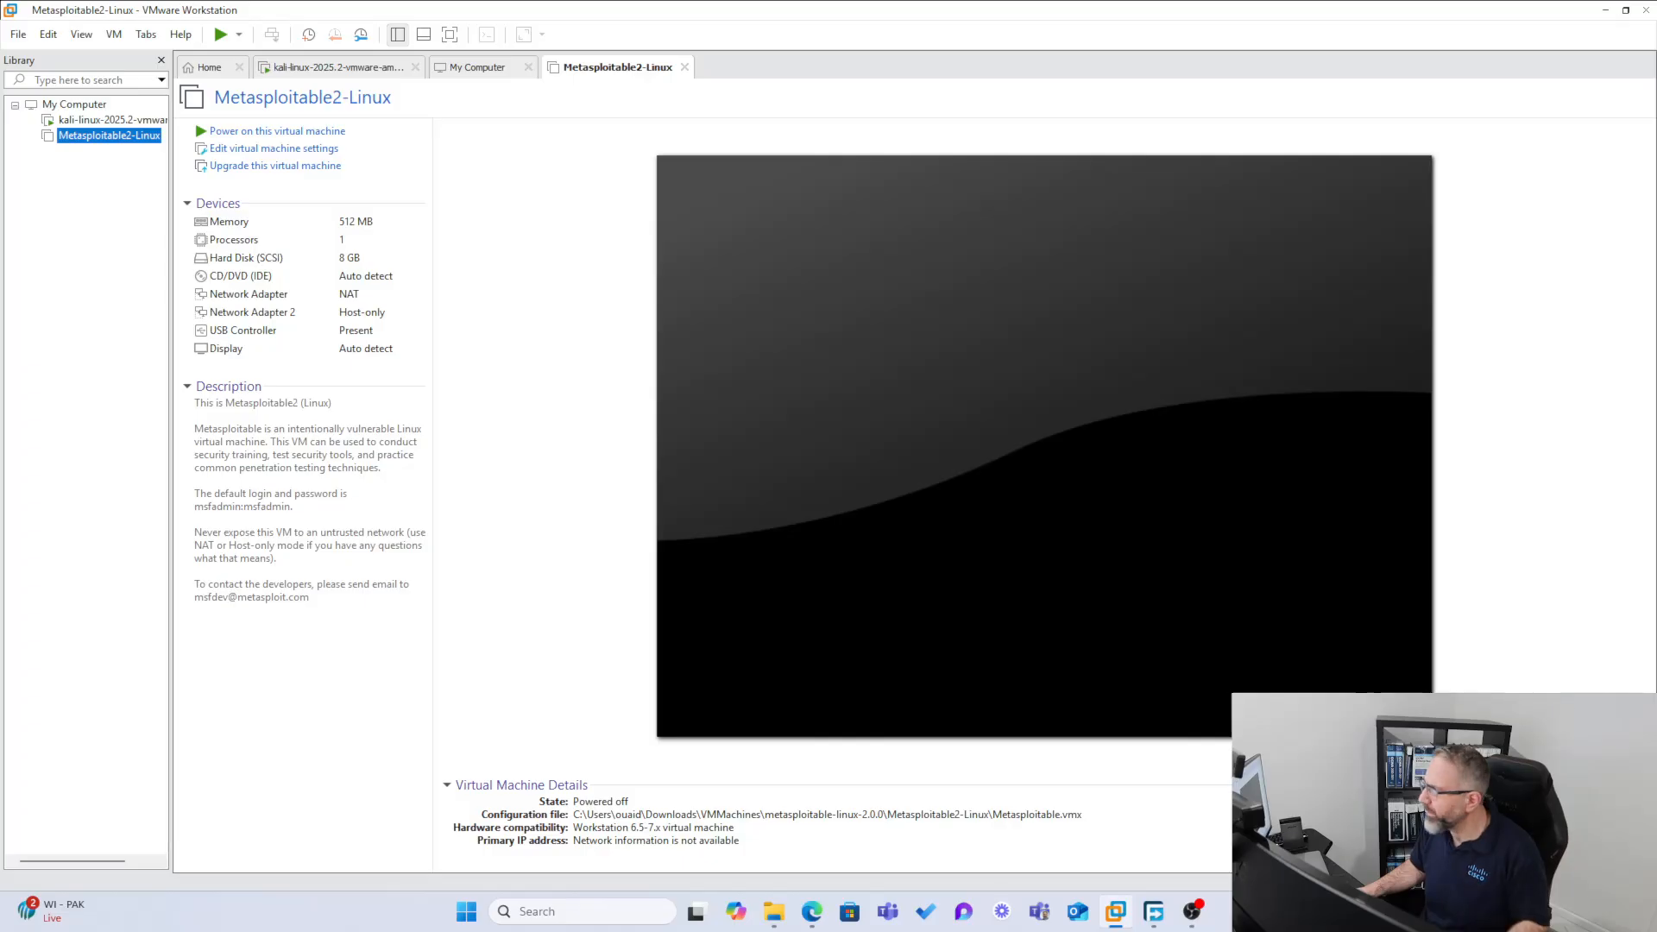
right_click(86, 136)
right_click(84, 121)
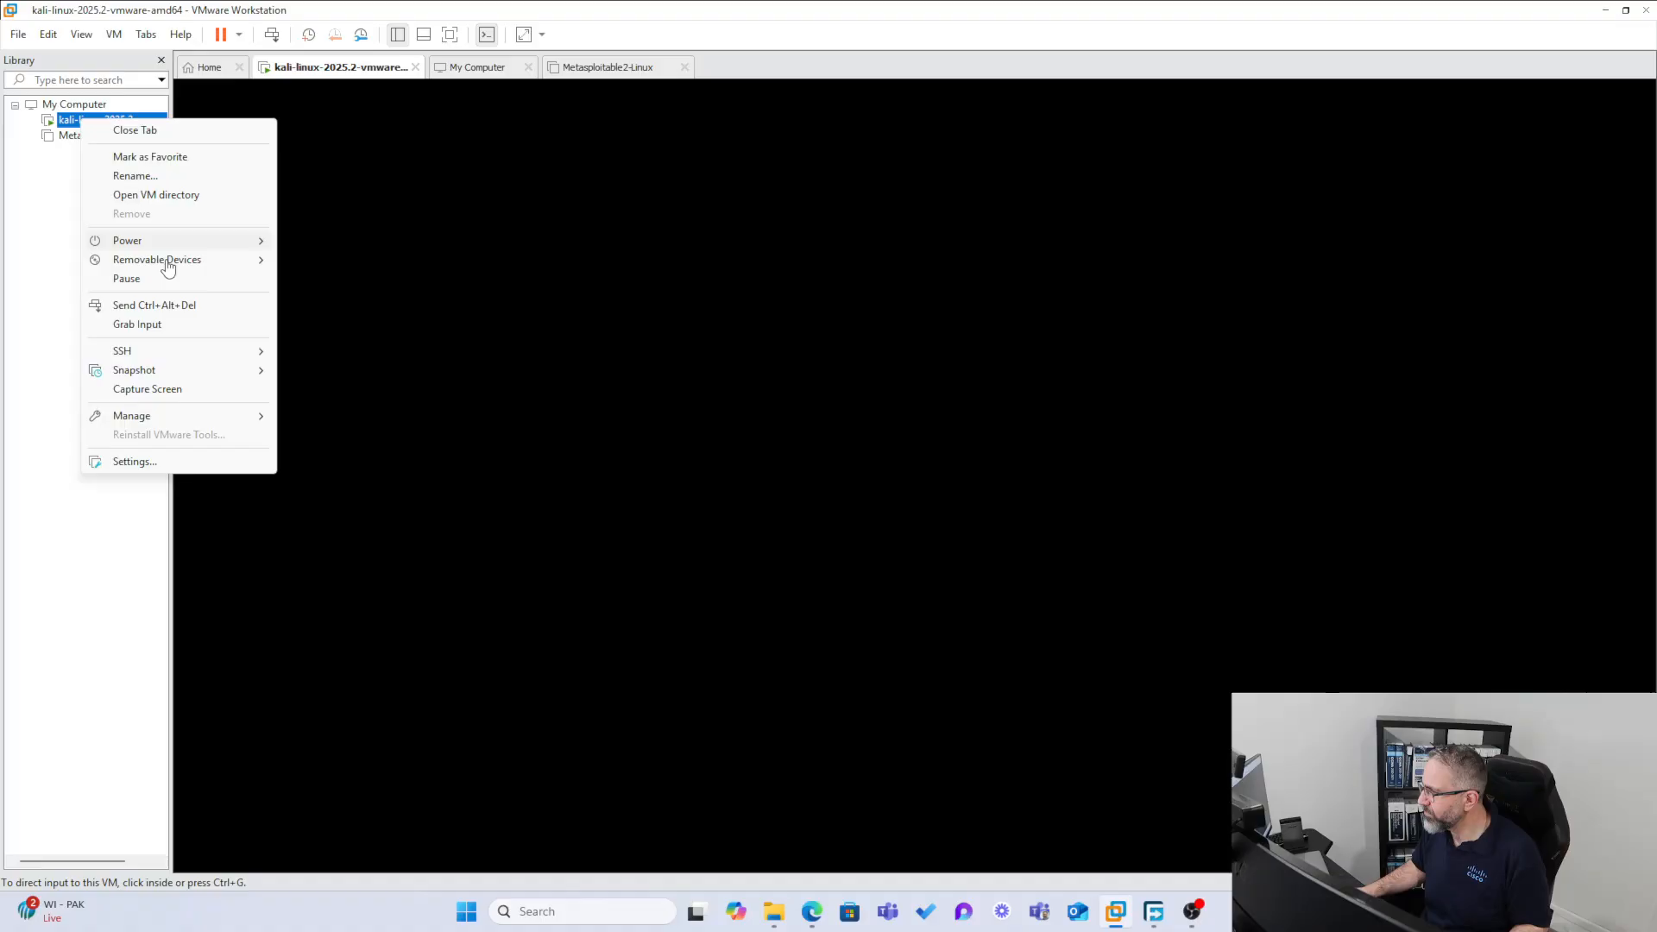
mouse_move(155, 246)
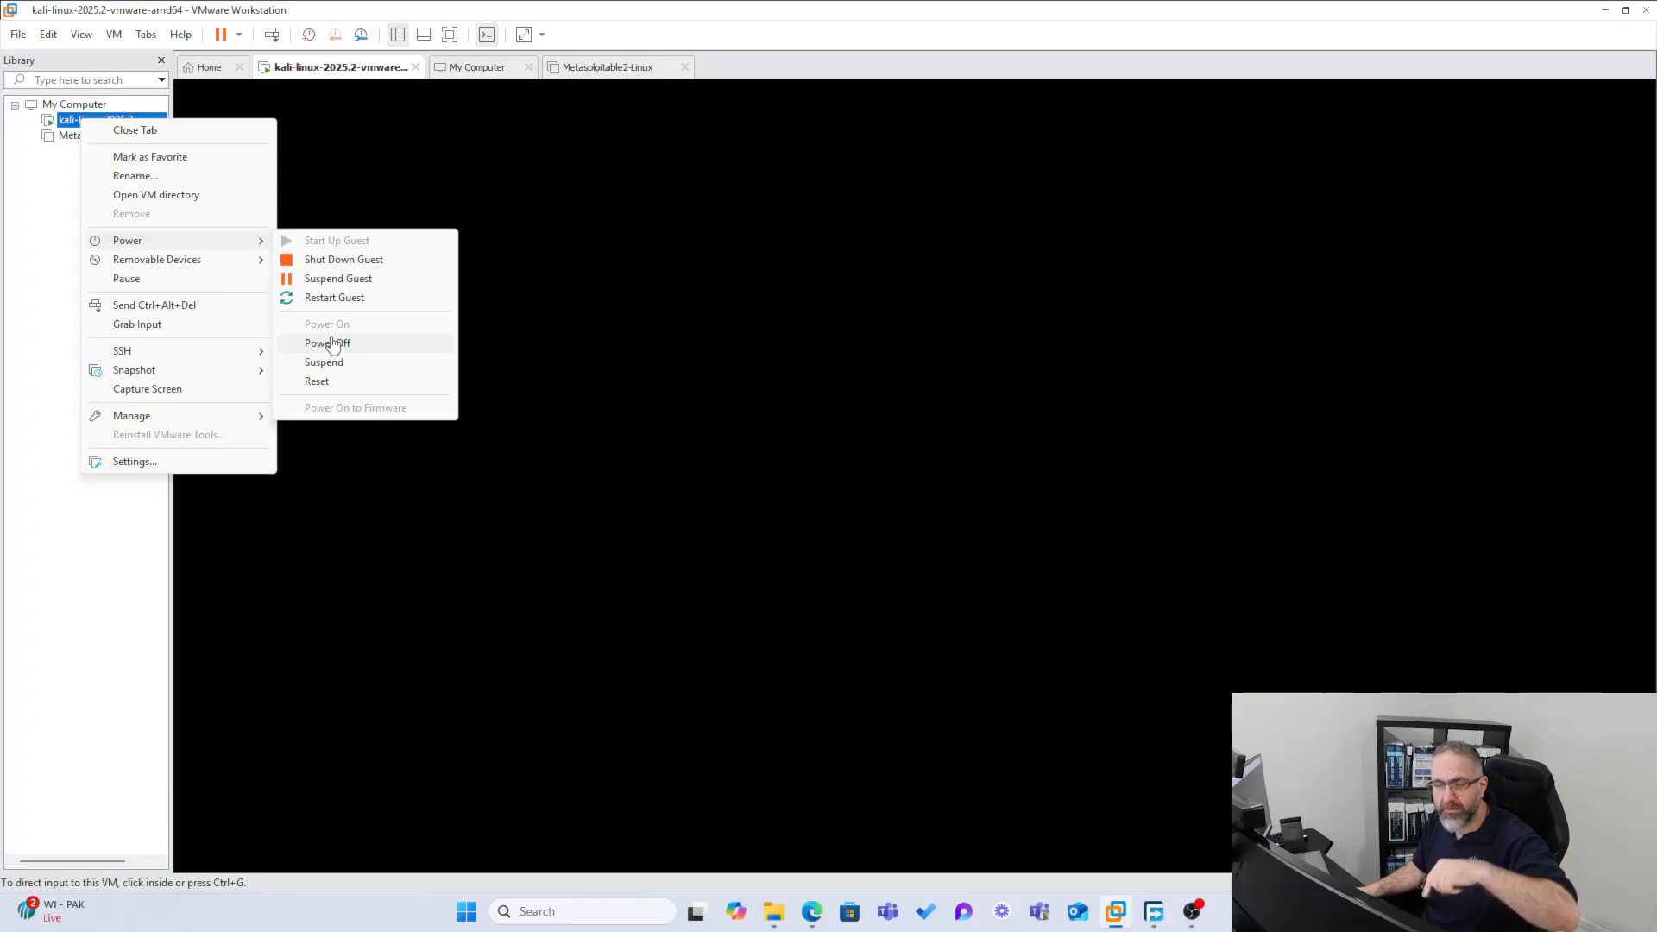
left_click(54, 175)
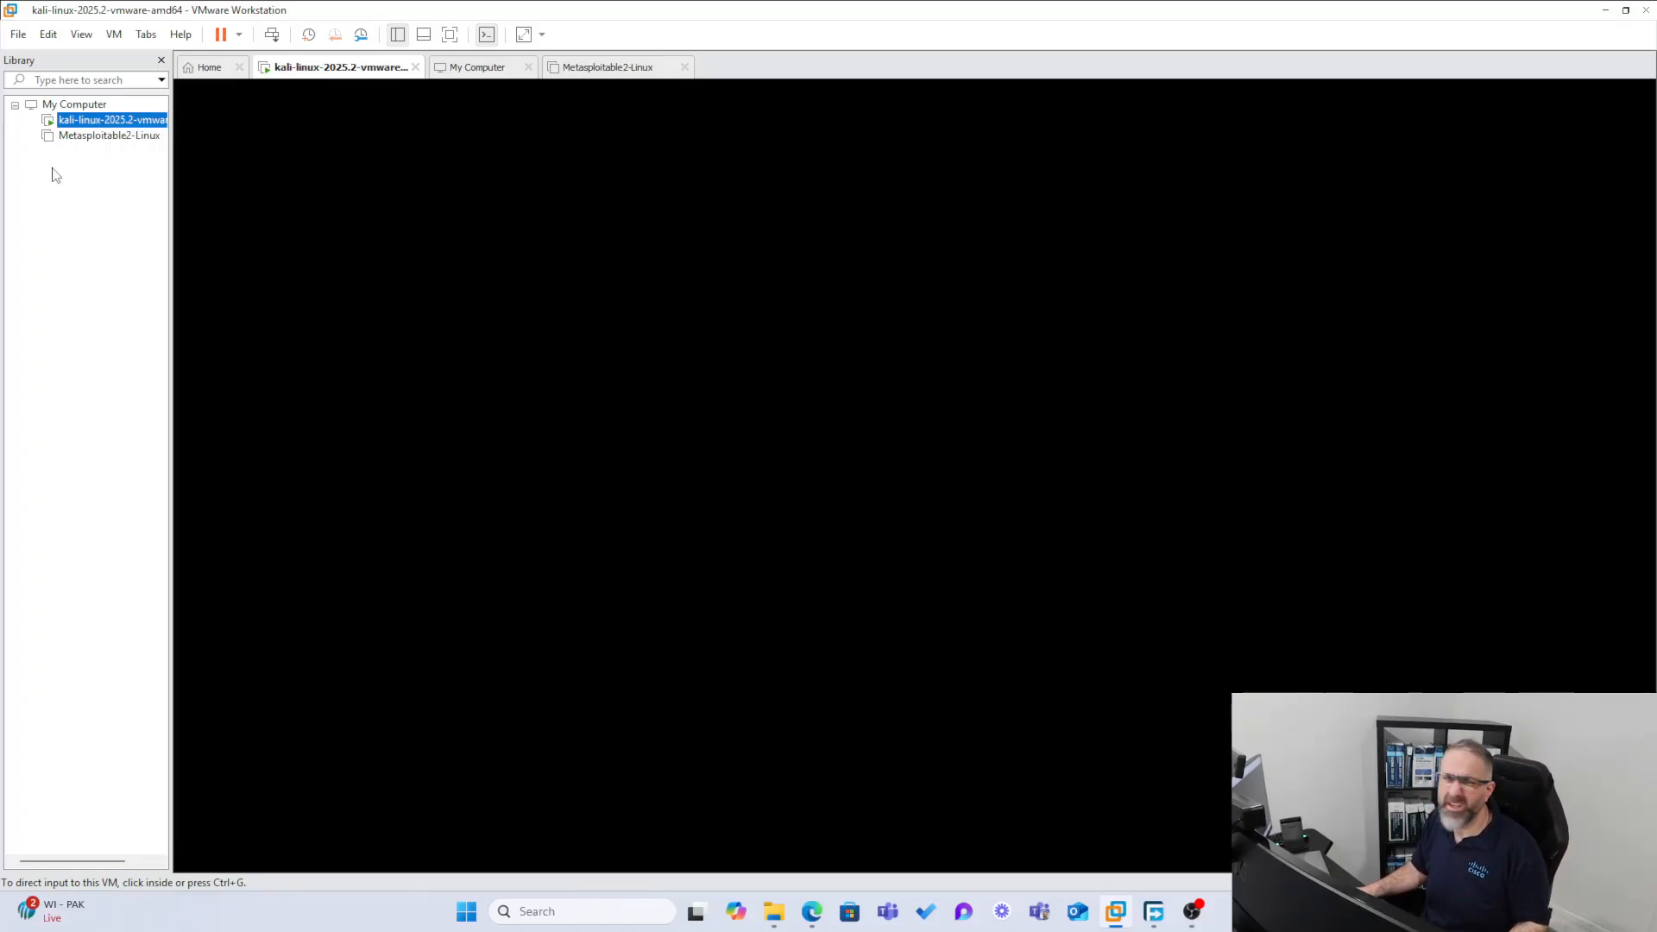
Power on the Metasploitable2-Linux virtual machine again
right_click(90, 138)
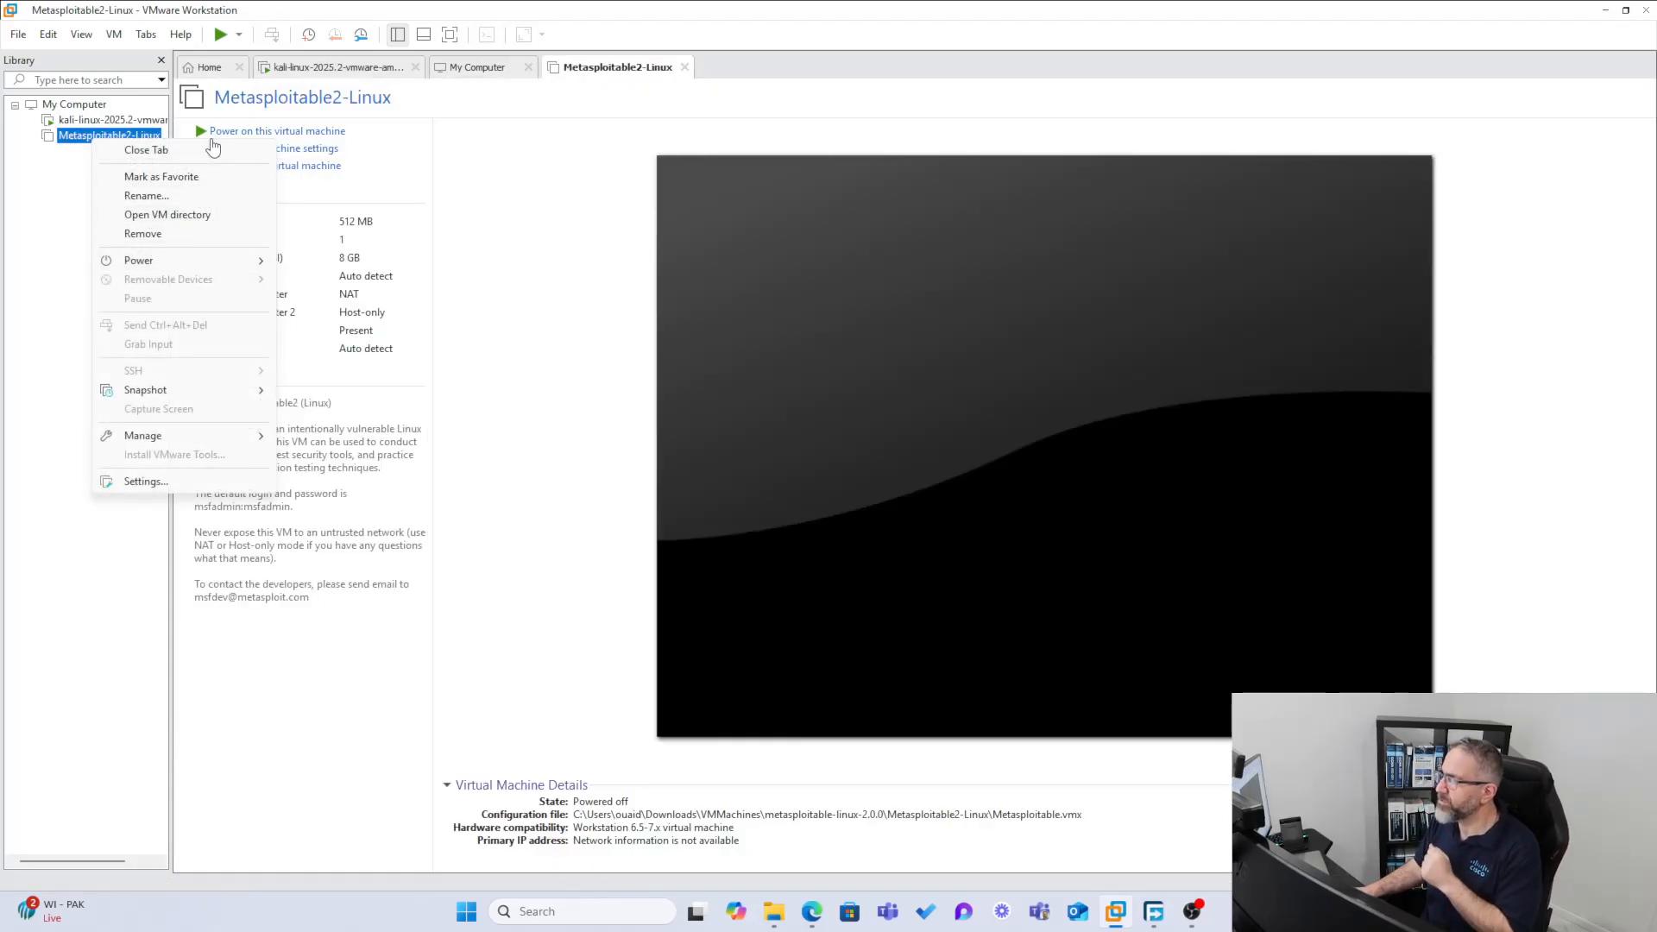
left_click(305, 139)
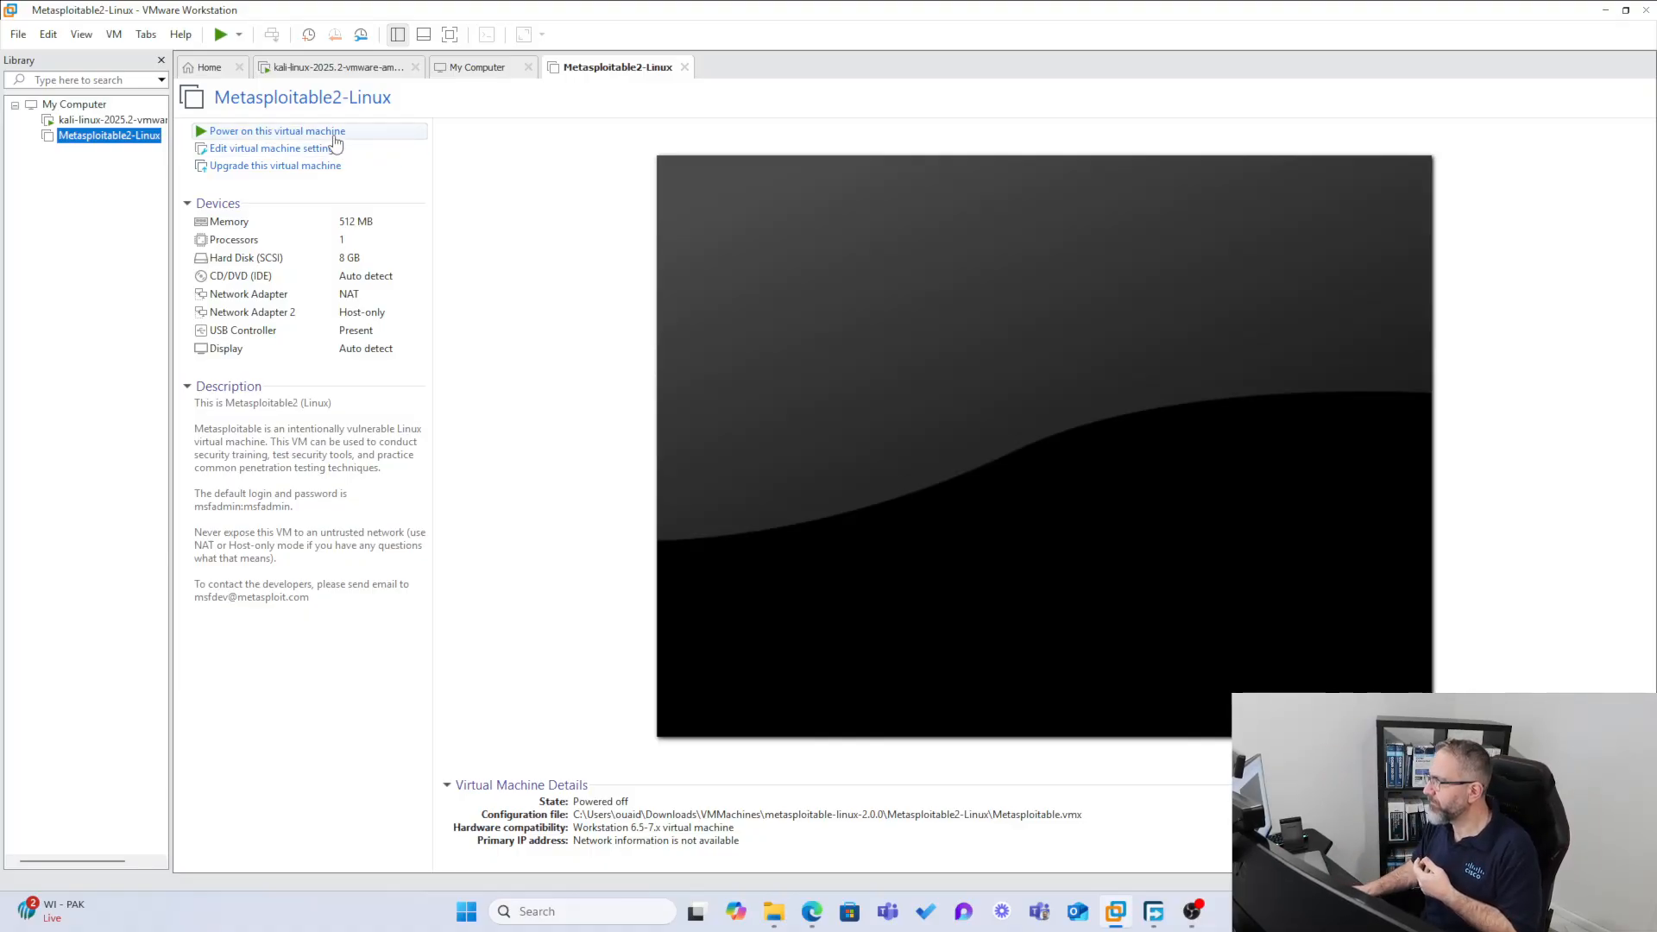
left_click(328, 137)
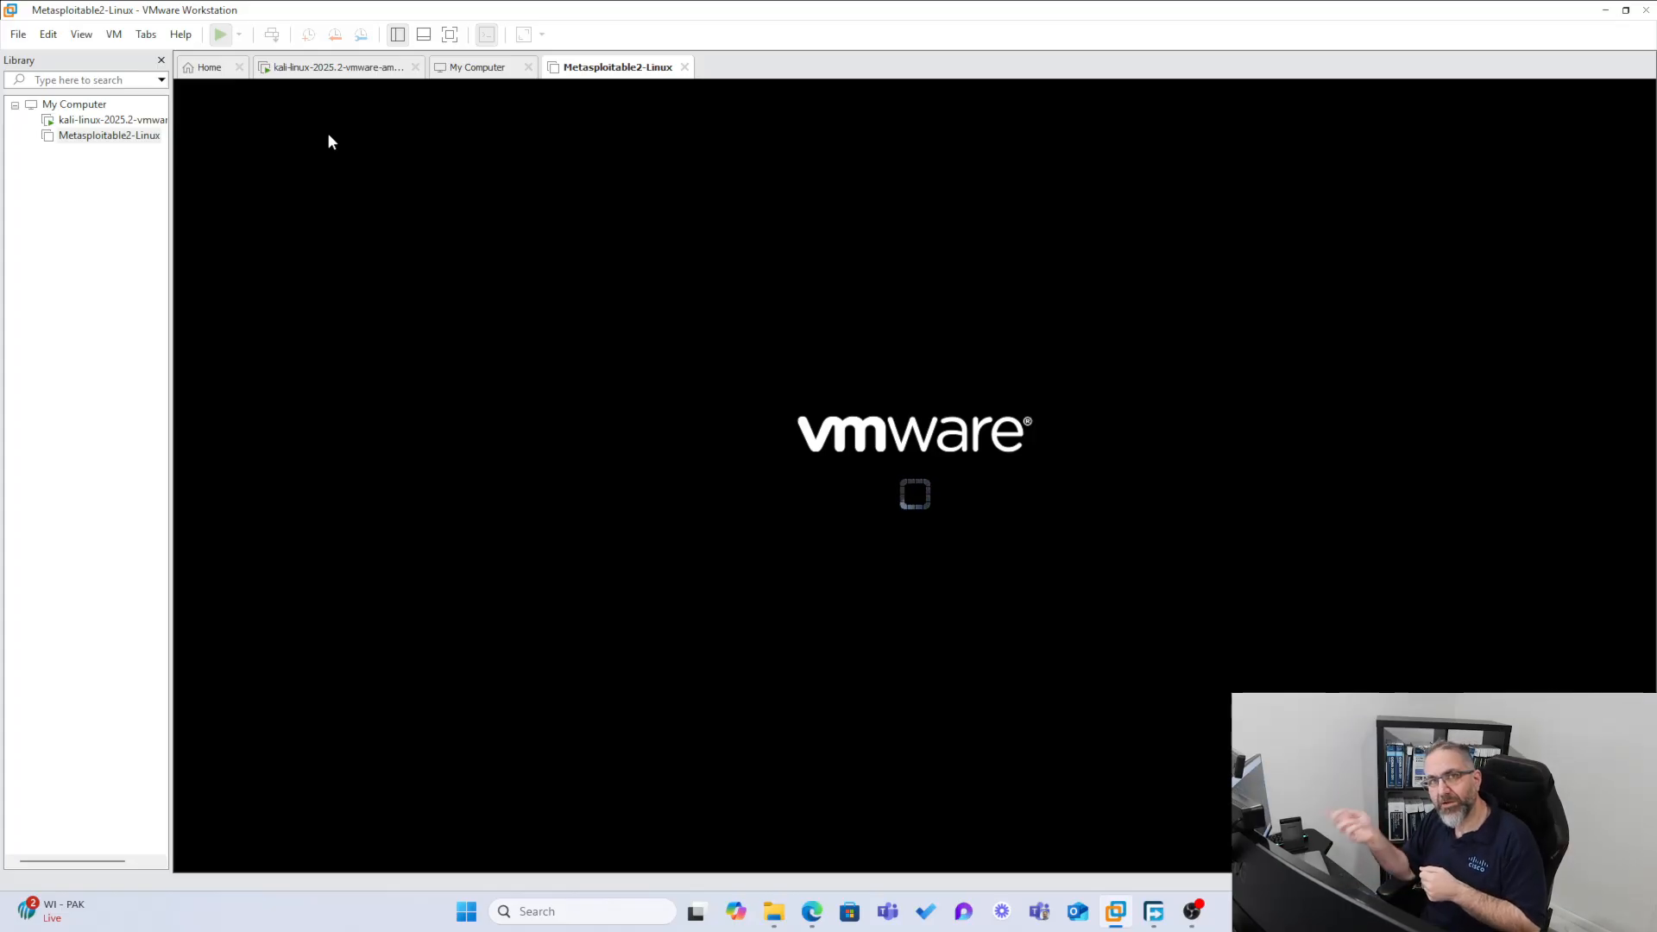